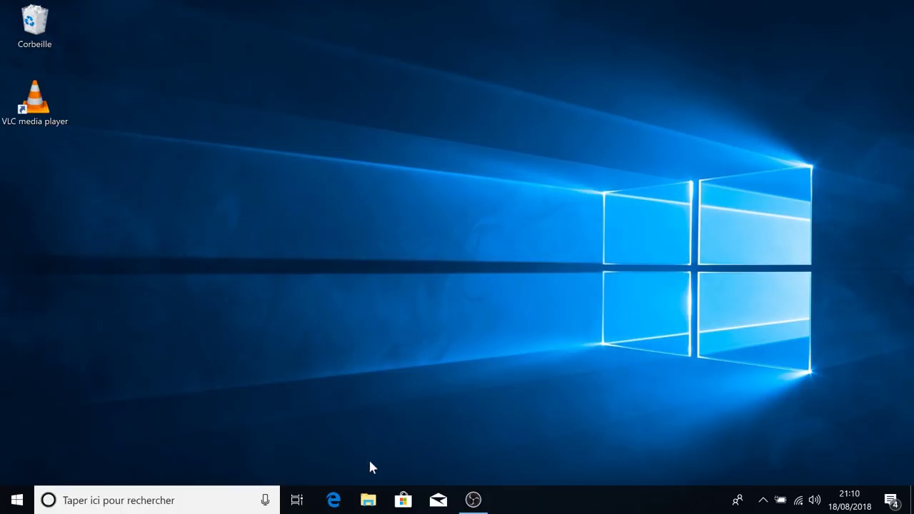
# In Microsoft Edge, search google.fr for "microsoft store" and open the French Microsoft Store site
pyautogui.click(334, 499)
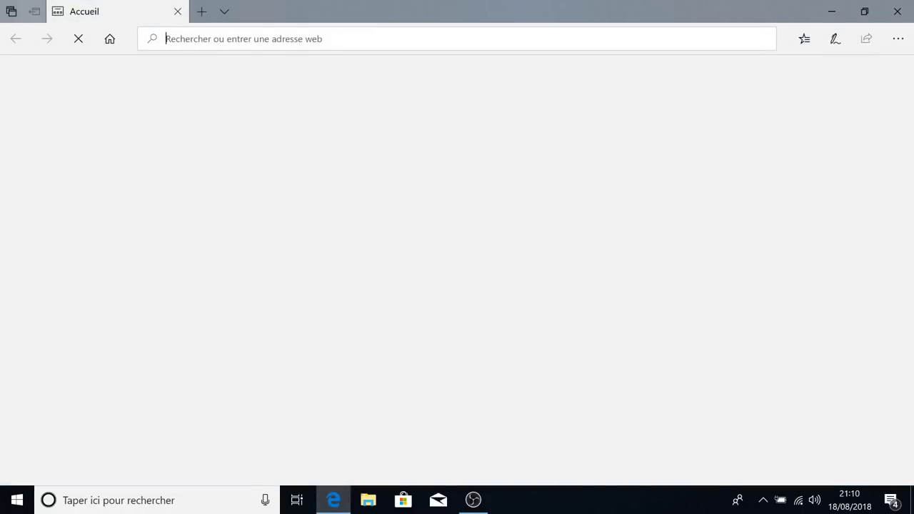
pyautogui.write('google.fr/')
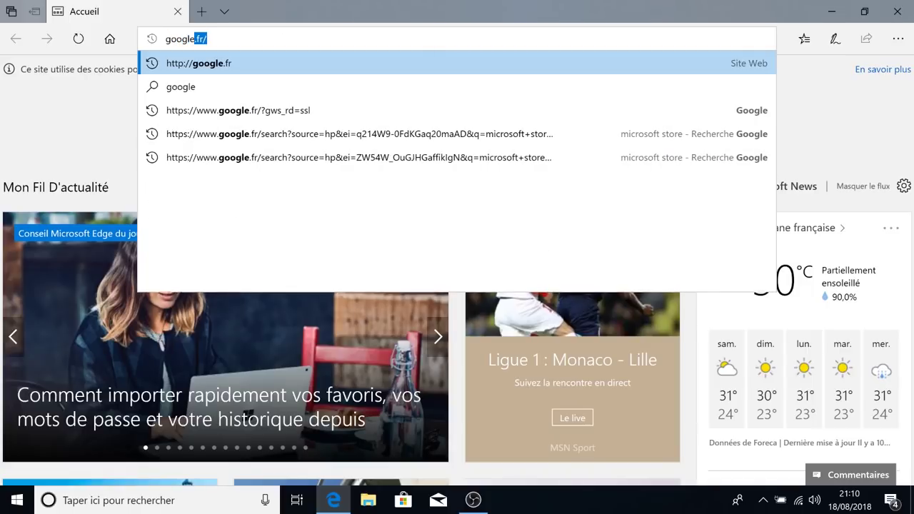
pyautogui.press('Return')
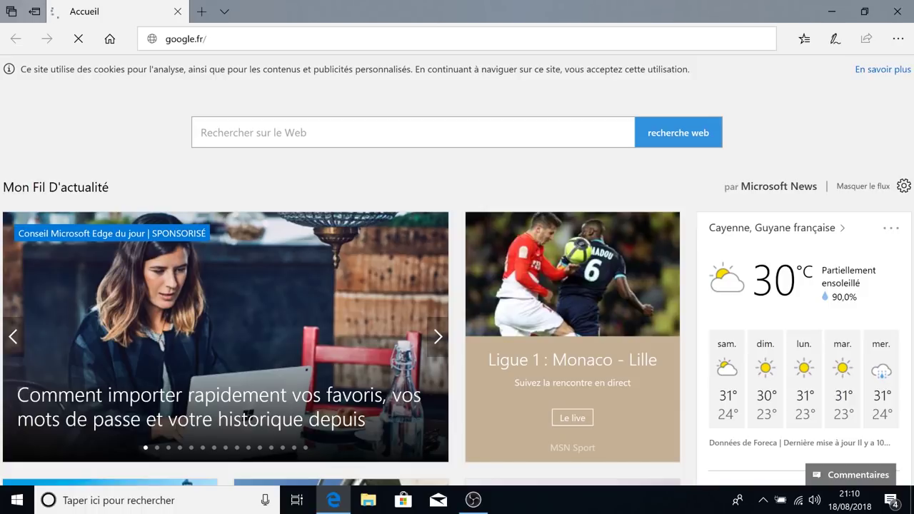
pyautogui.write('microsoft')
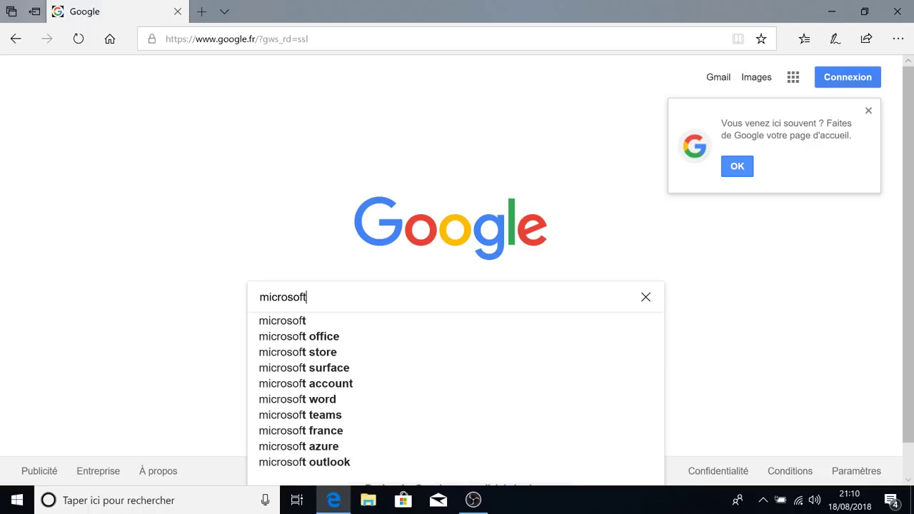
pyautogui.write(' stor')
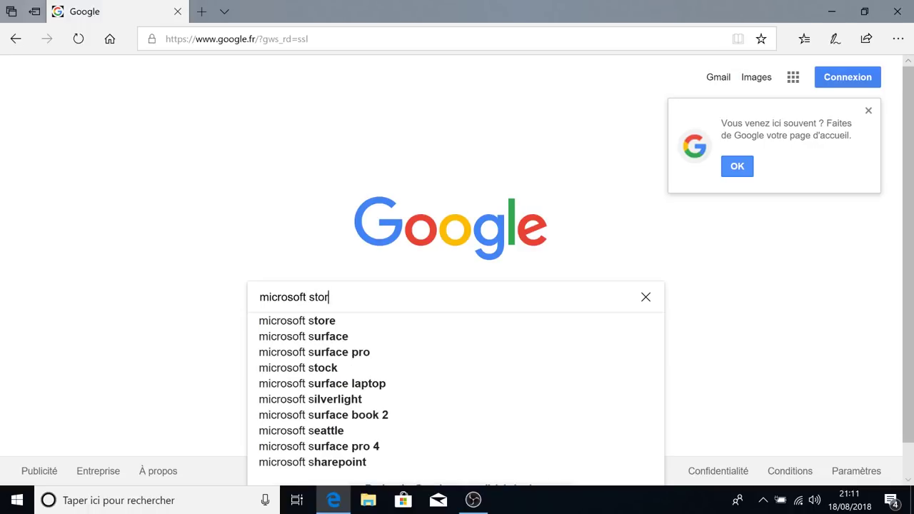
pyautogui.write('e')
pyautogui.press('Return')
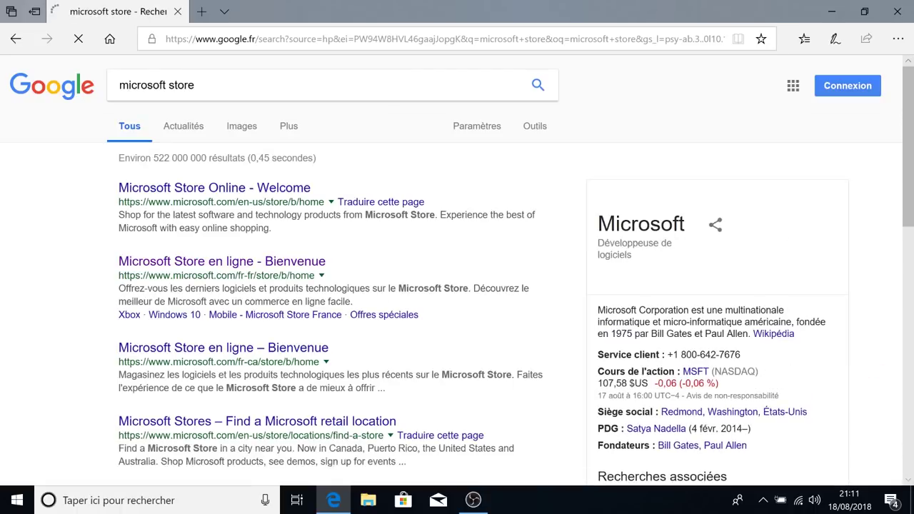
pyautogui.click(292, 264)
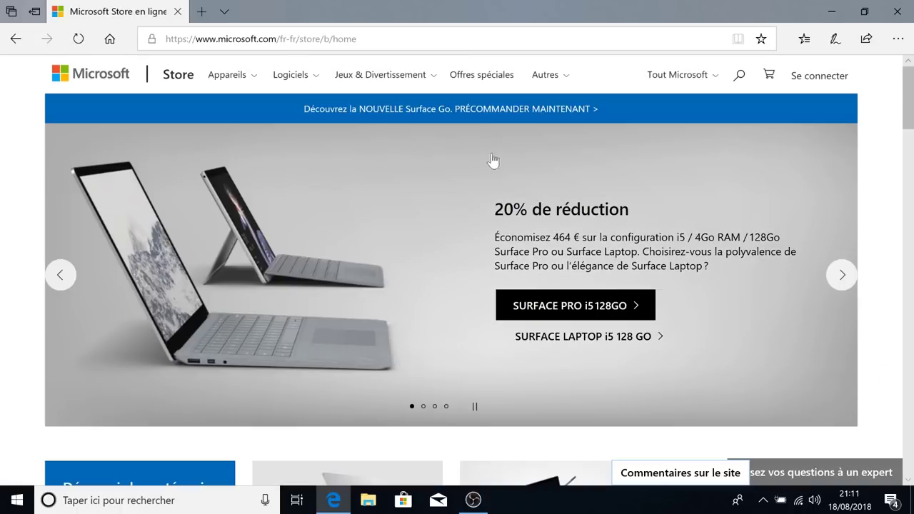
# Search the store for "ubuntu" and install Ubuntu 18.04 through the Microsoft Store app
pyautogui.click(739, 76)
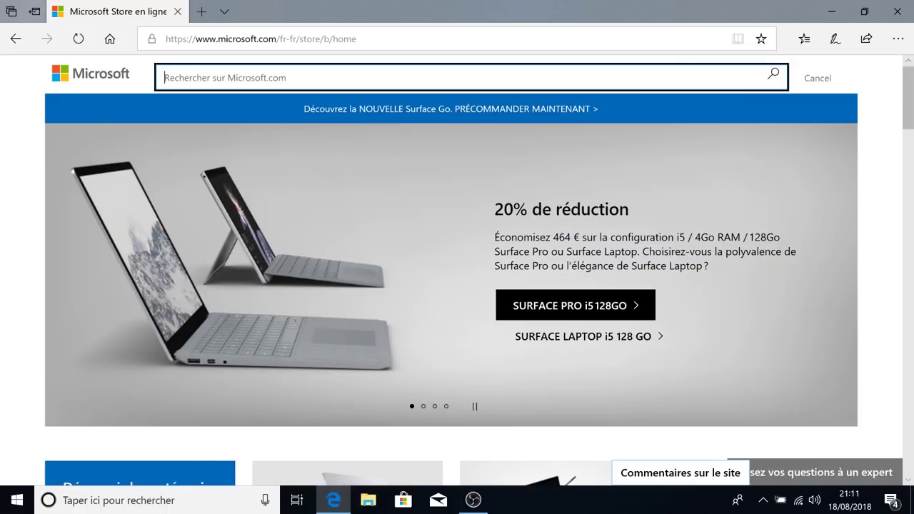
pyautogui.write('ubuntu')
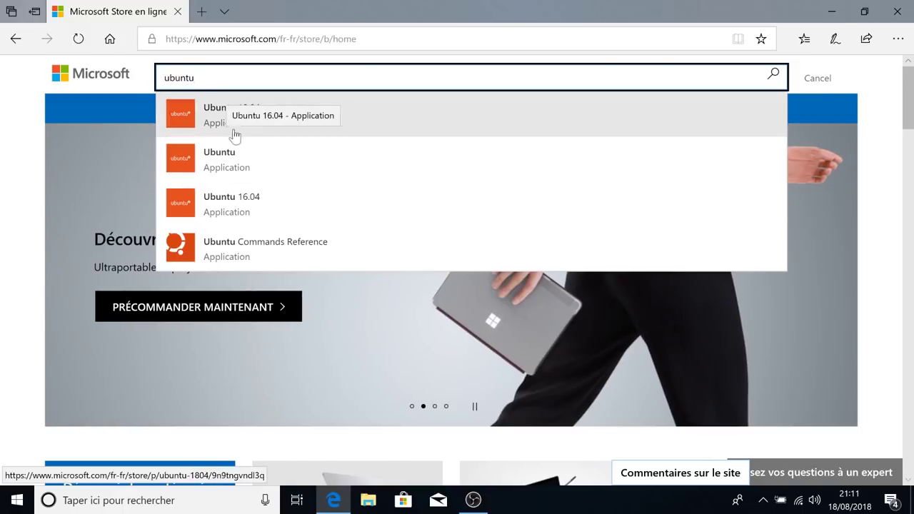
pyautogui.click(214, 121)
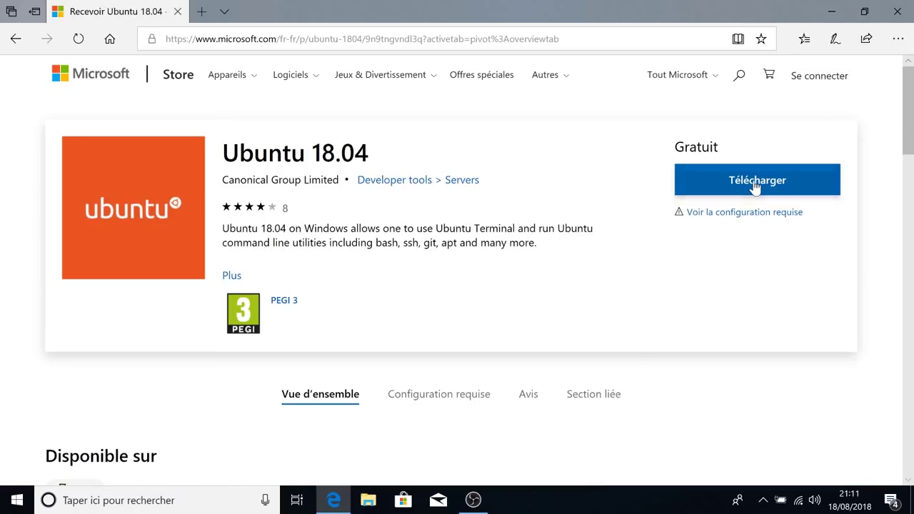
pyautogui.click(754, 182)
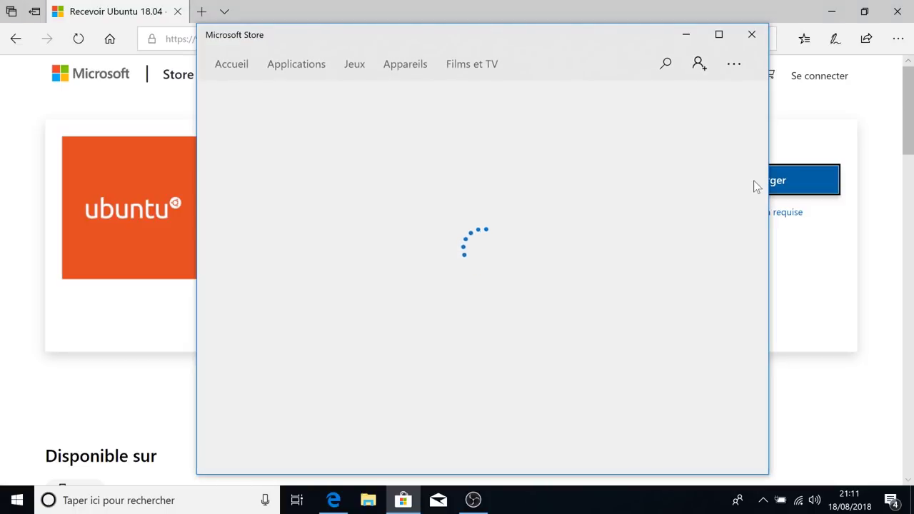
pyautogui.click(395, 208)
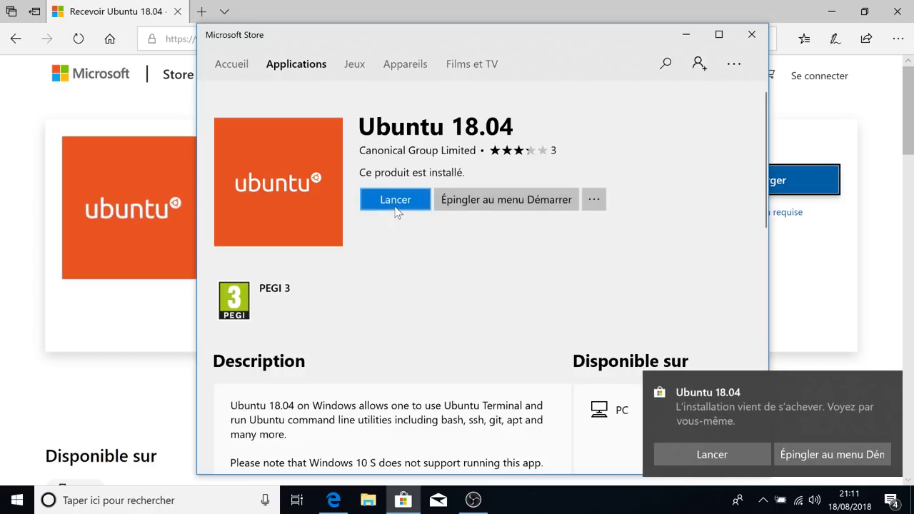
# Try to launch Ubuntu 18.04, highlight the console line about the Windows Subsystem for Linux, and dismiss the console
pyautogui.click(395, 207)
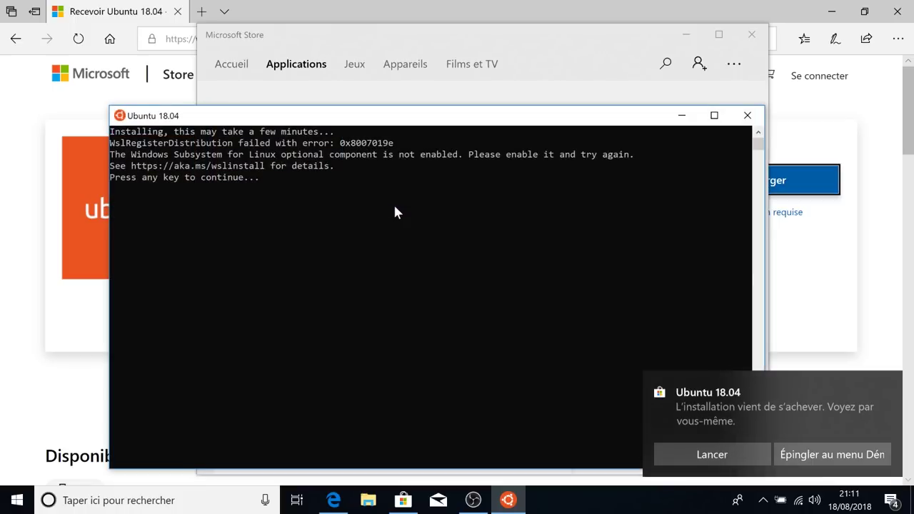
pyautogui.moveTo(111, 152); pyautogui.dragTo(631, 163)
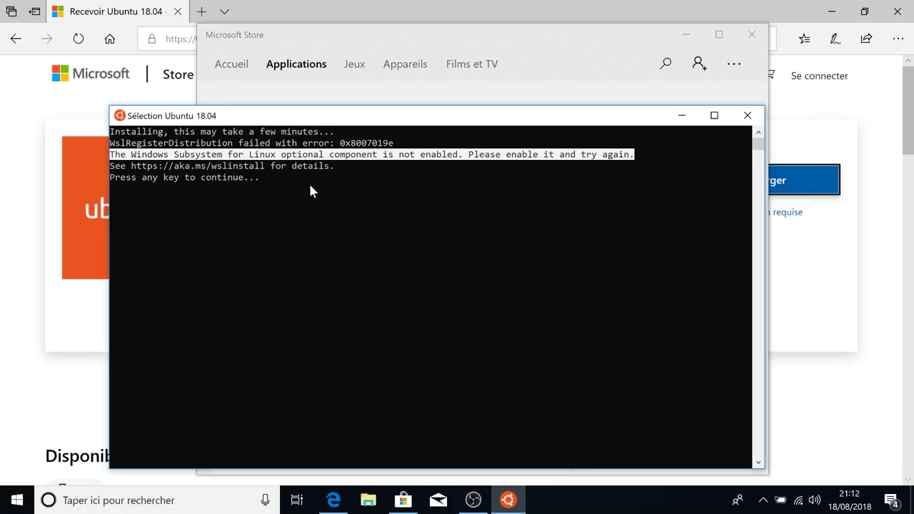
pyautogui.hotkey('ctrl', 'c')
pyautogui.press('Return')
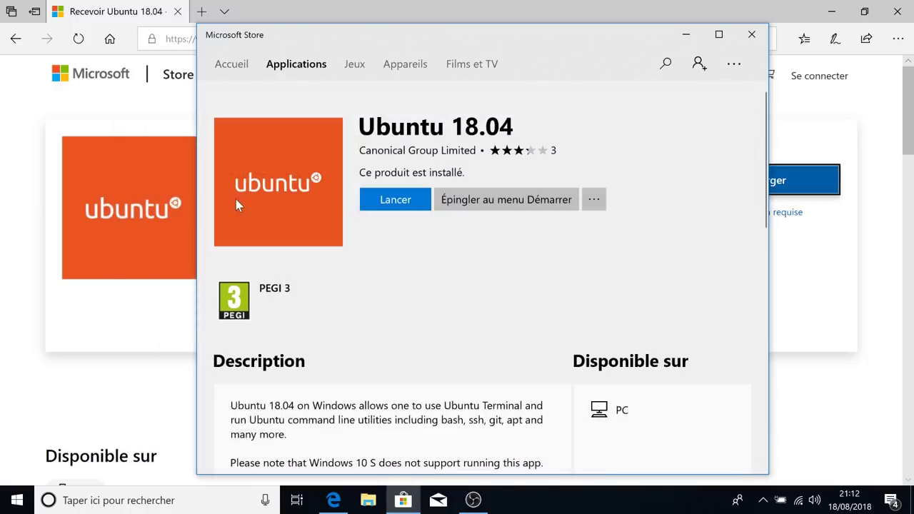
# Open the Panneau de configuration and enlarge its window to show all categories
pyautogui.press('super')
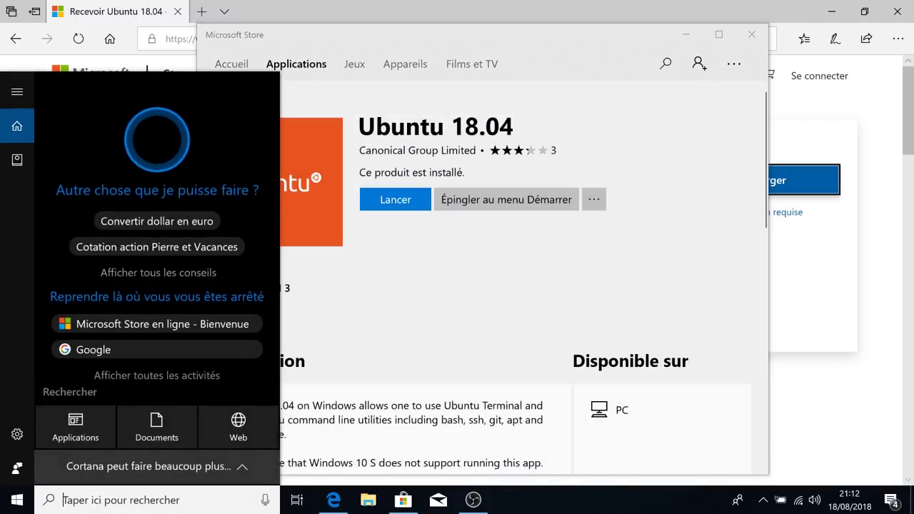
pyautogui.write('panneau de con')
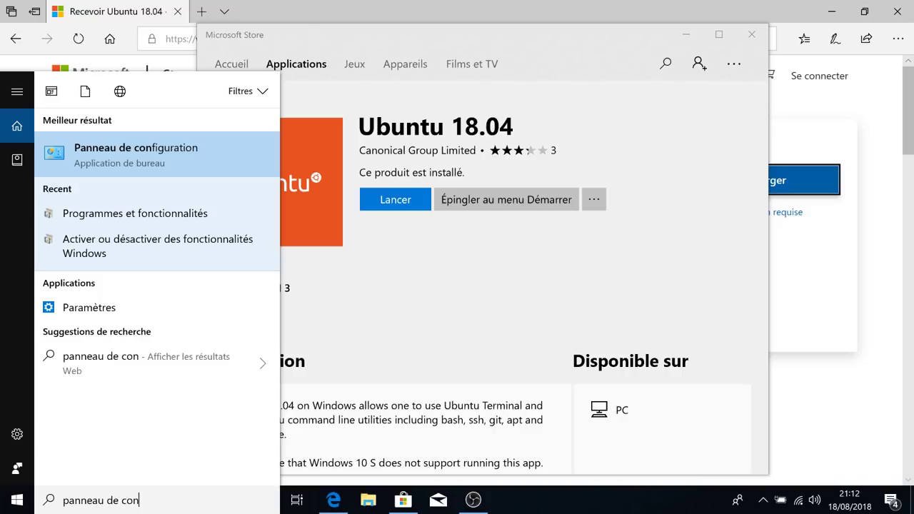
pyautogui.click(140, 153)
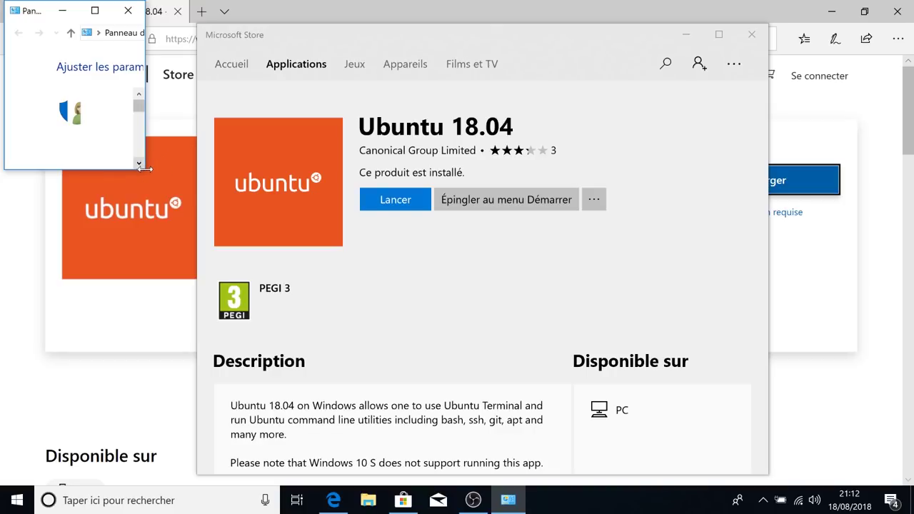
pyautogui.moveTo(146, 170); pyautogui.dragTo(706, 465)
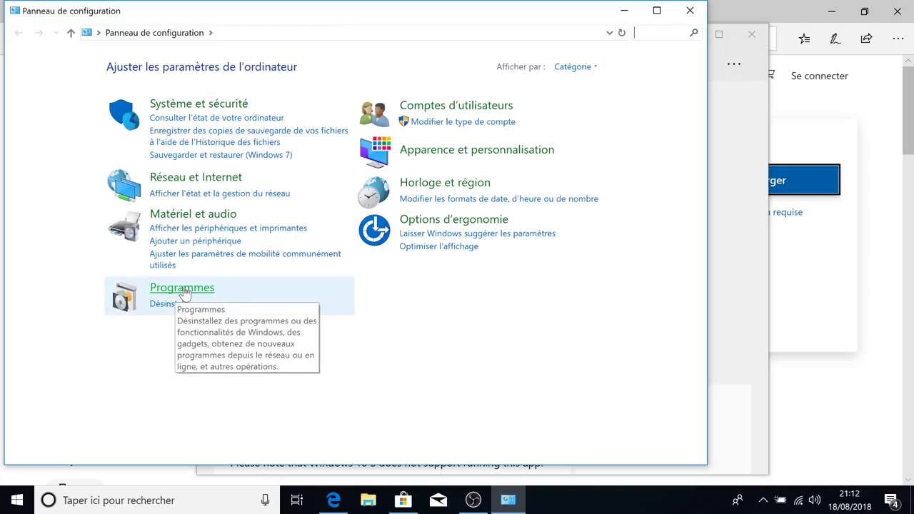
# Show the control panel items as Grandes icônes, find Programmes et fonctionnalités, and return to the Catégorie view
pyautogui.click(574, 66)
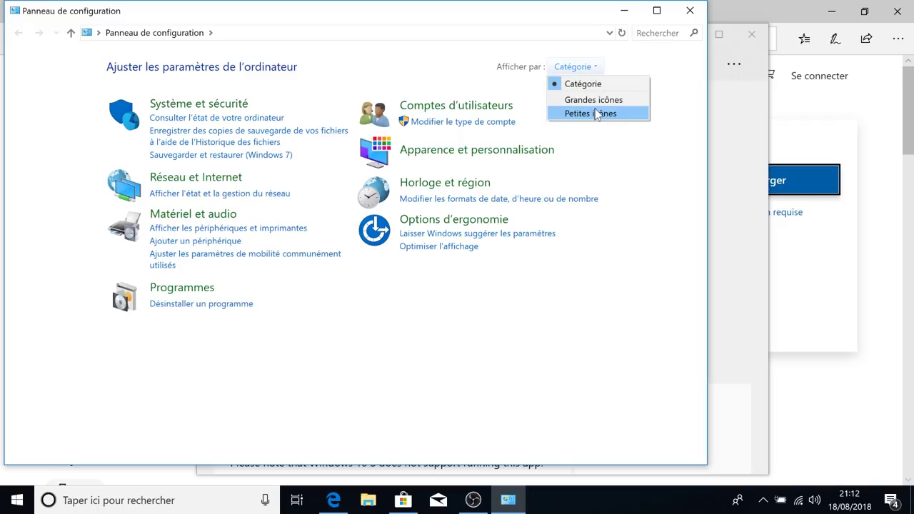
pyautogui.click(597, 100)
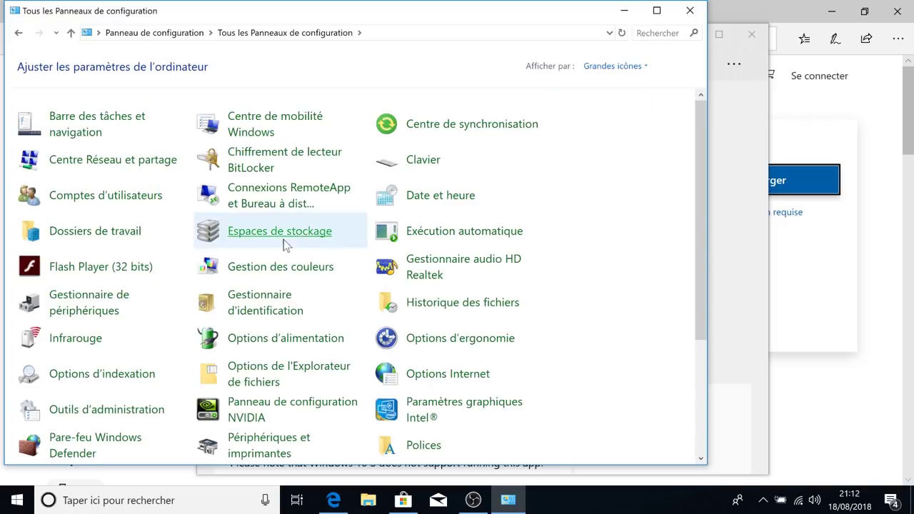
pyautogui.scroll(-4, 279, 246)
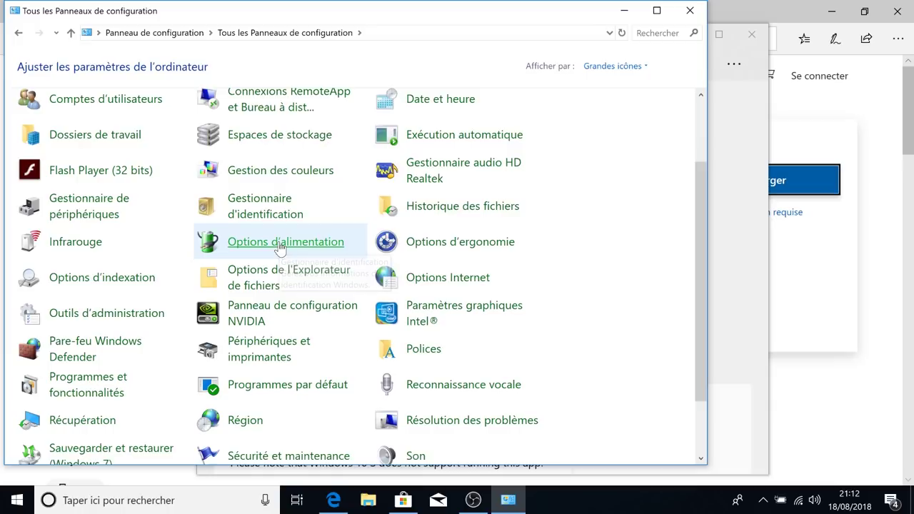
pyautogui.scroll(-1, 279, 247)
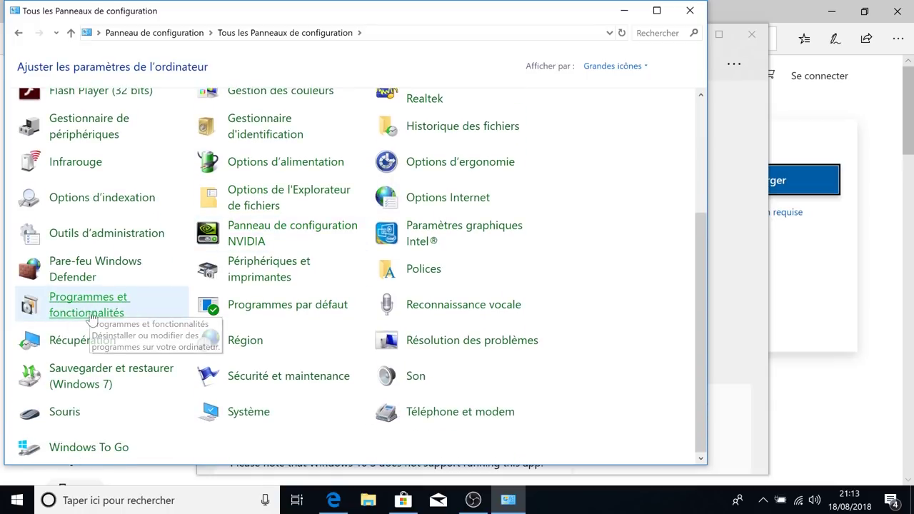
pyautogui.click(613, 65)
pyautogui.click(613, 82)
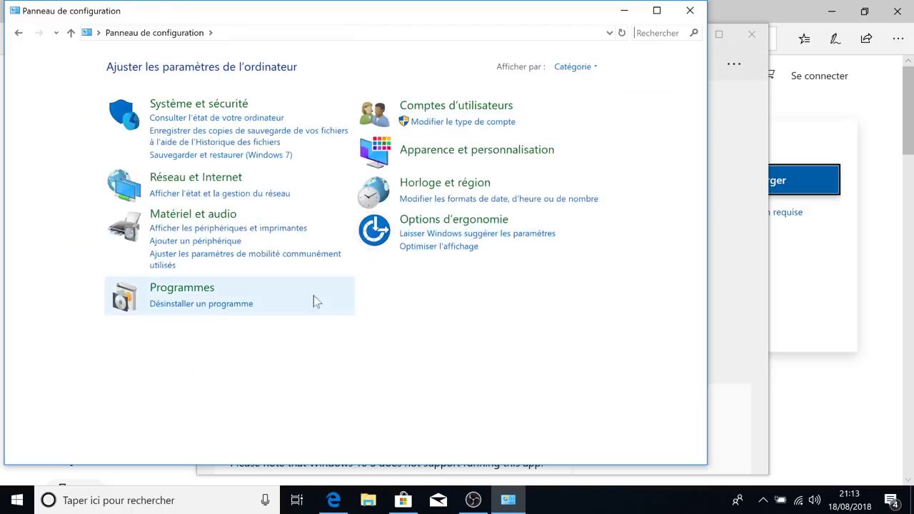
# In the Windows features under Programmes, enable Sous-système Windows pour Linux and apply the change
pyautogui.click(202, 289)
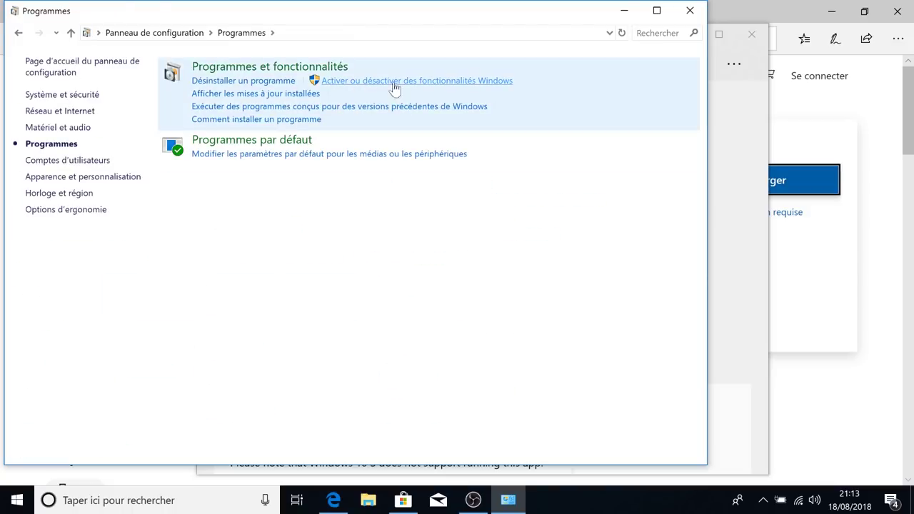
pyautogui.click(438, 83)
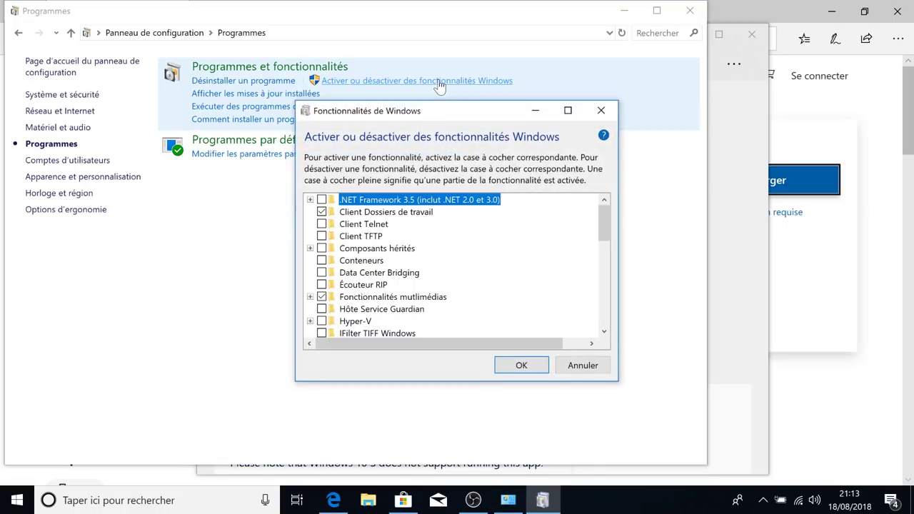
pyautogui.scroll(-3, 402, 239)
pyautogui.scroll(-5, 401, 240)
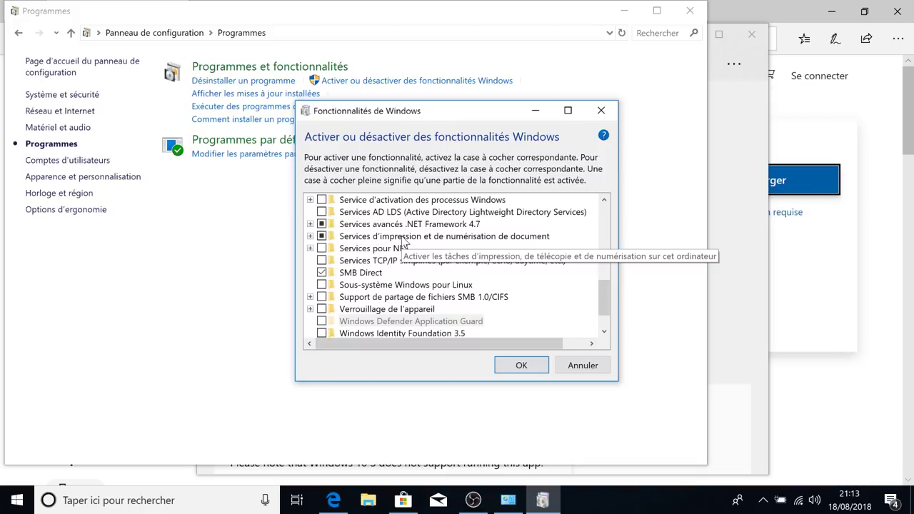
pyautogui.scroll(-1, 402, 241)
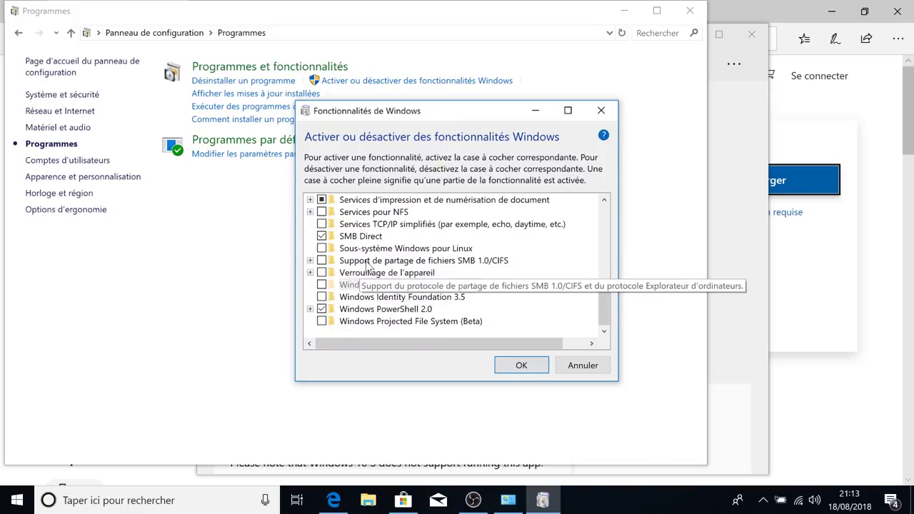
pyautogui.click(382, 250)
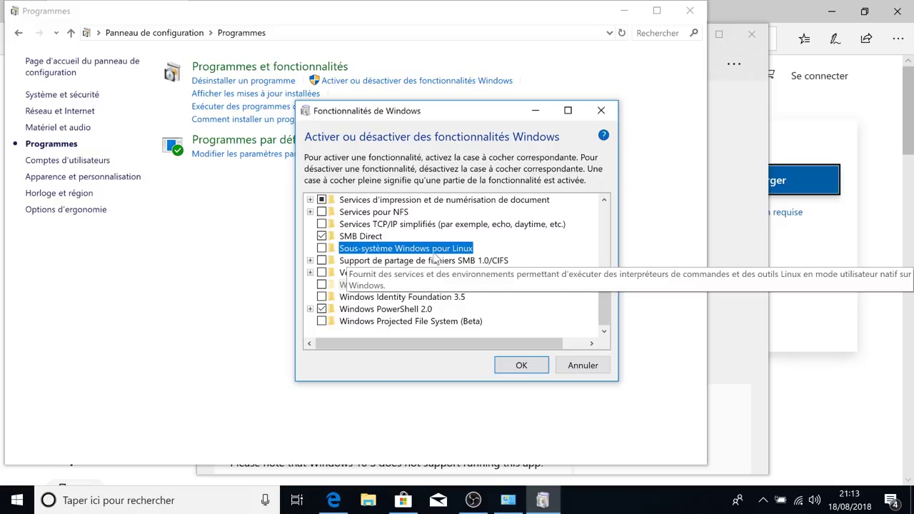
pyautogui.click(321, 248)
pyautogui.click(521, 366)
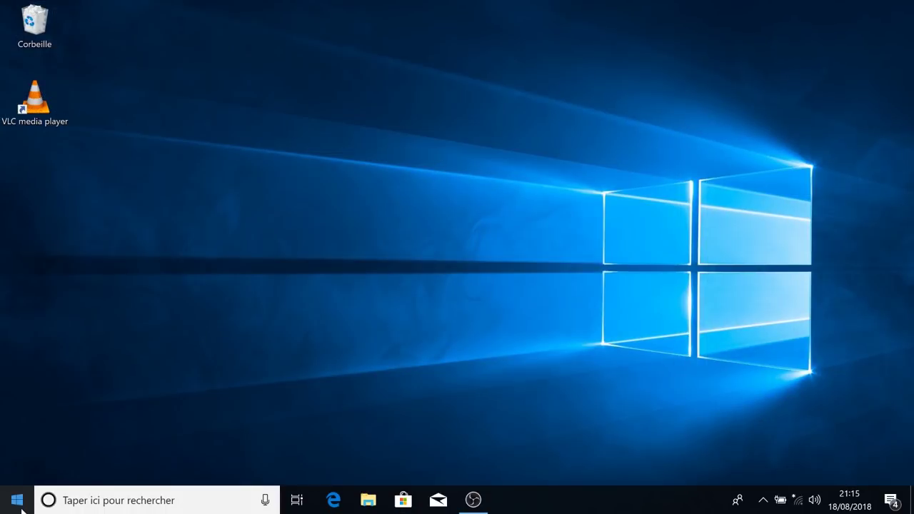
# Launch Ubuntu 18.04 and create the default UNIX account by entering a username and the new UNIX password
pyautogui.click(21, 509)
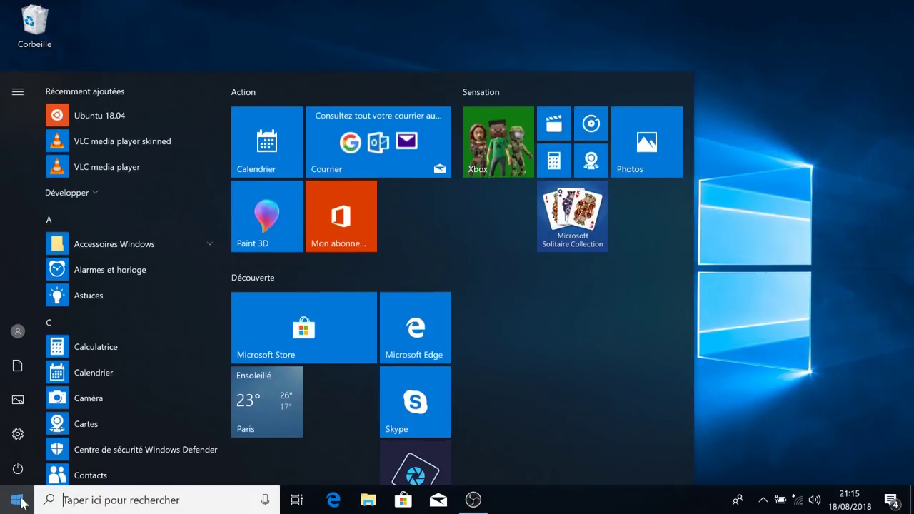
pyautogui.click(100, 115)
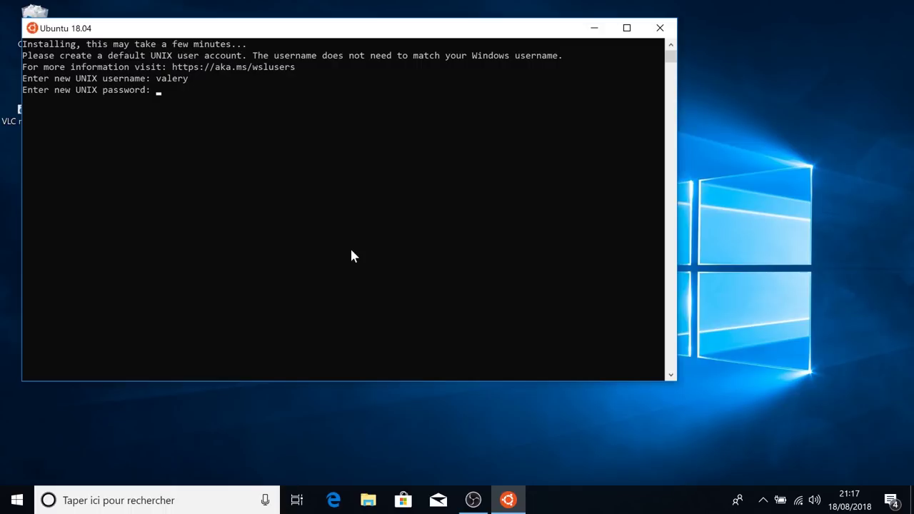
pyautogui.press('Return')
pyautogui.press('Return')
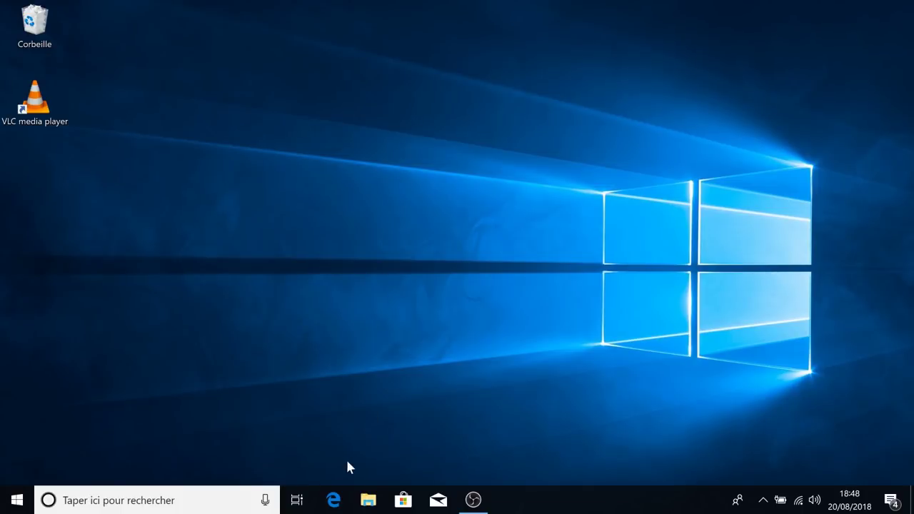
# Open Microsoft Edge, go to google.fr and search for "ubuntu"
pyautogui.click(333, 499)
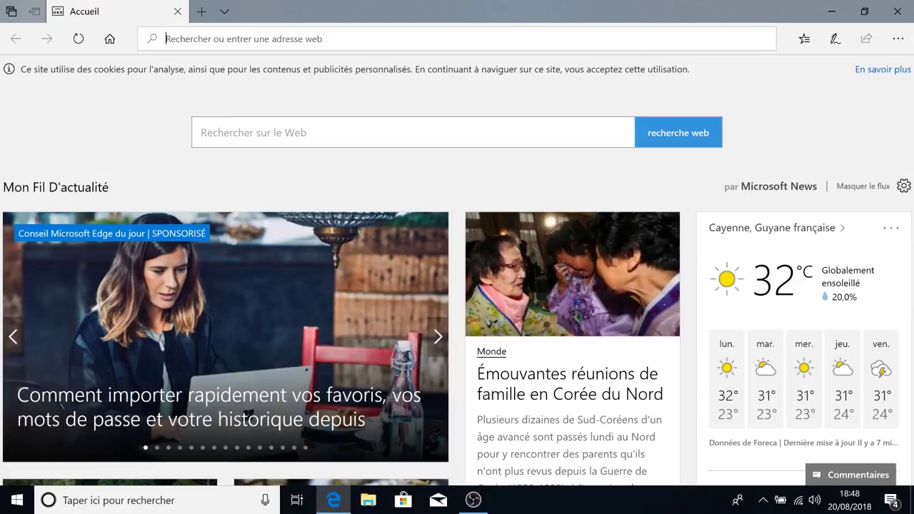
pyautogui.write('google.')
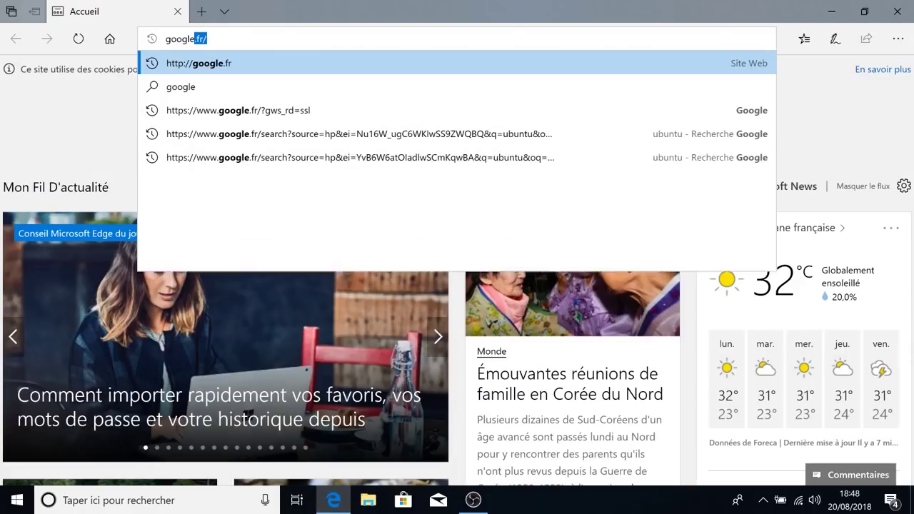
pyautogui.write('fr')
pyautogui.press('Return')
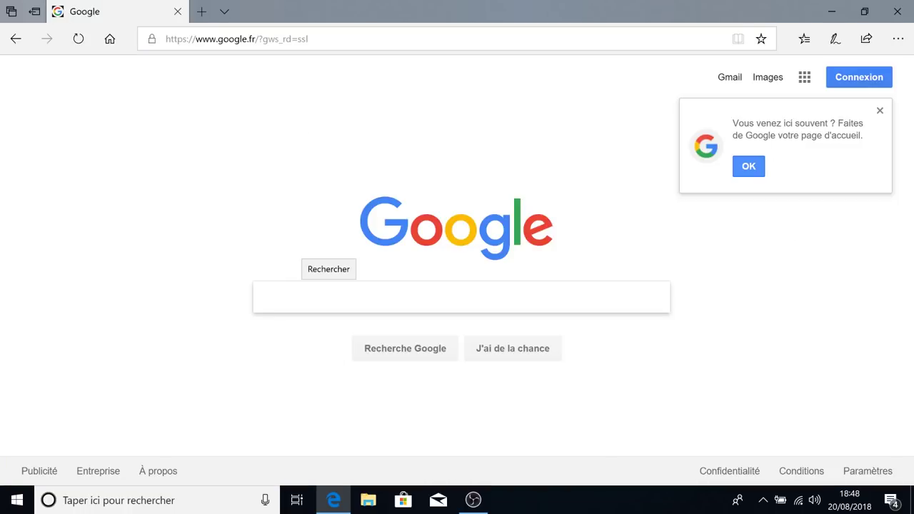
pyautogui.write('ubuntu')
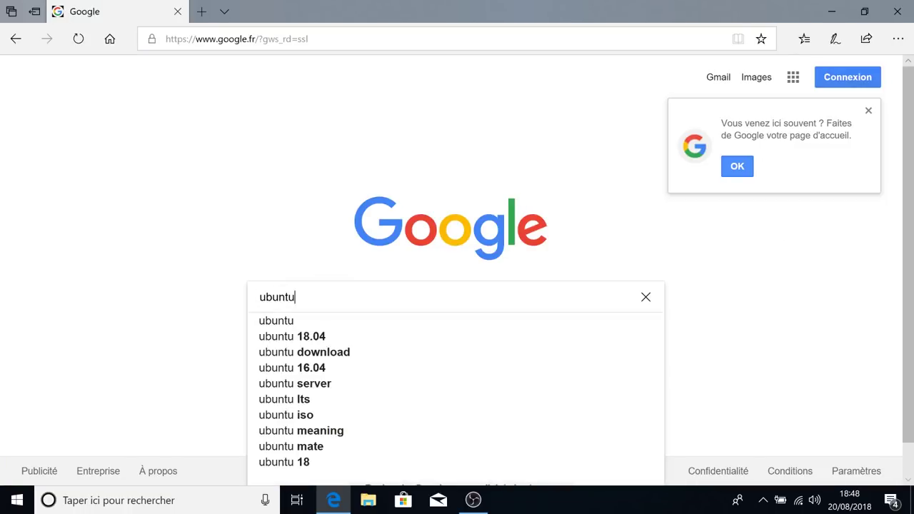
pyautogui.press('Return')
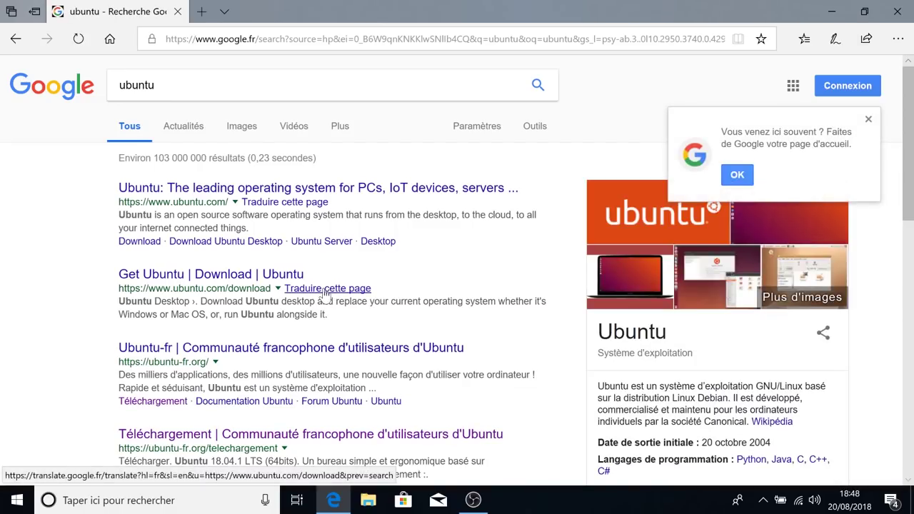
# Open the Ubuntu-fr community site and download and save the Ubuntu 18.04.1 LTS (64bits) installation image
pyautogui.click(291, 349)
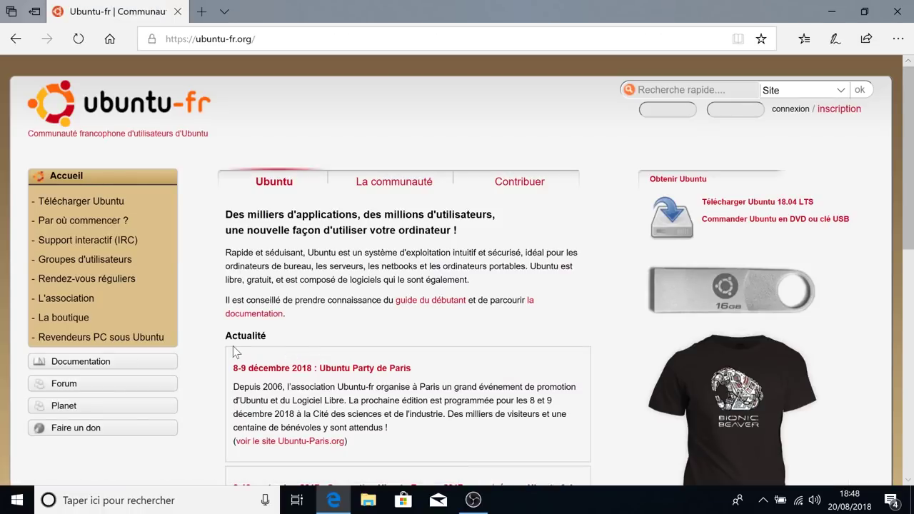
pyautogui.click(99, 204)
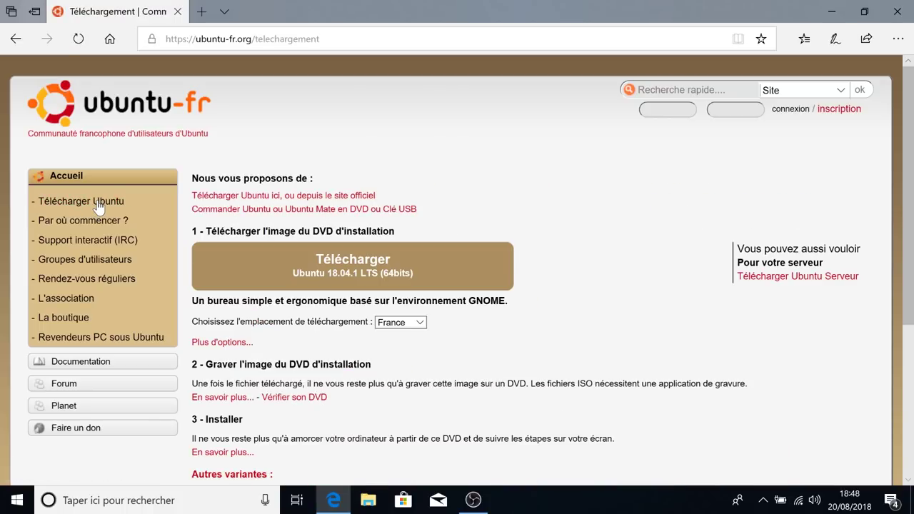
pyautogui.click(344, 269)
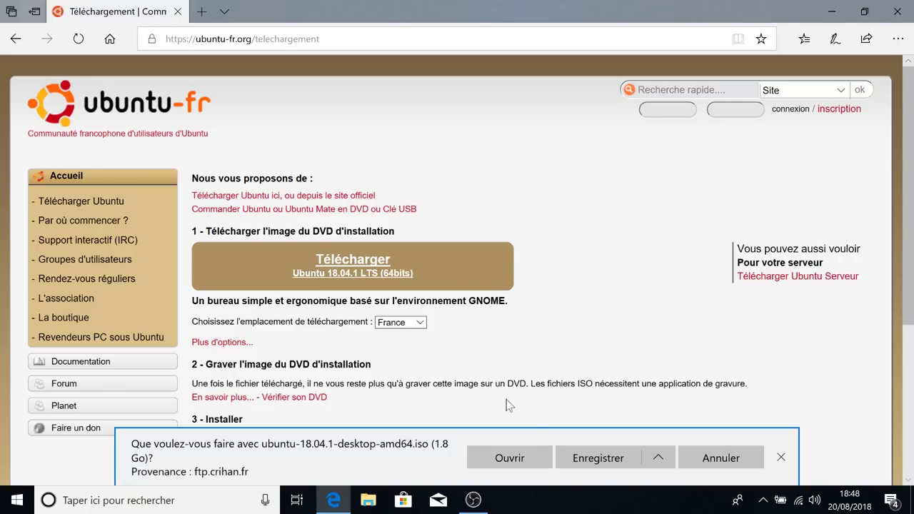
pyautogui.click(601, 464)
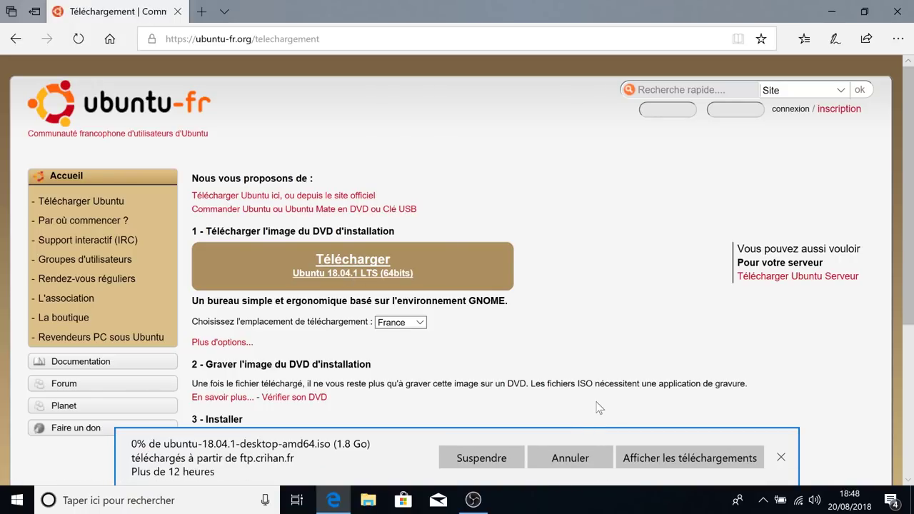
# In a new tab, search google.fr for "rufus" and open the official rufus.akeo.ie site
pyautogui.click(202, 11)
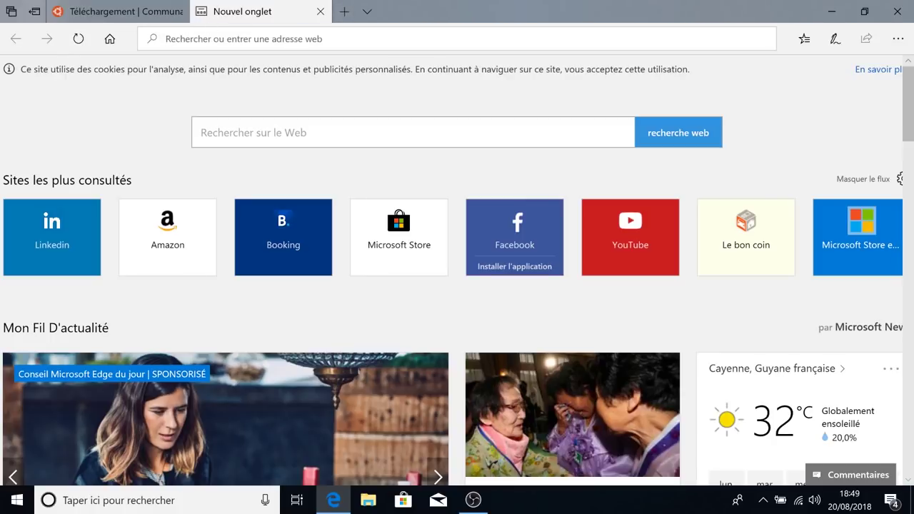
pyautogui.write('google.')
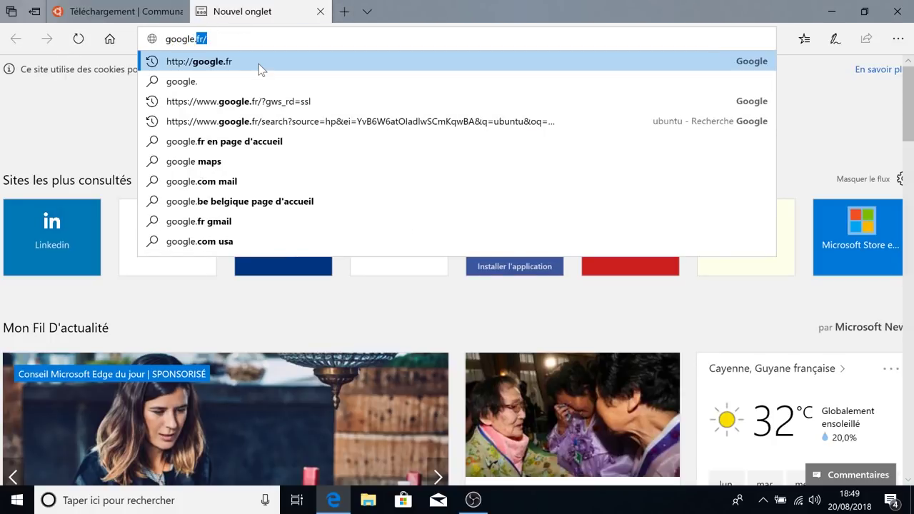
pyautogui.press('Return')
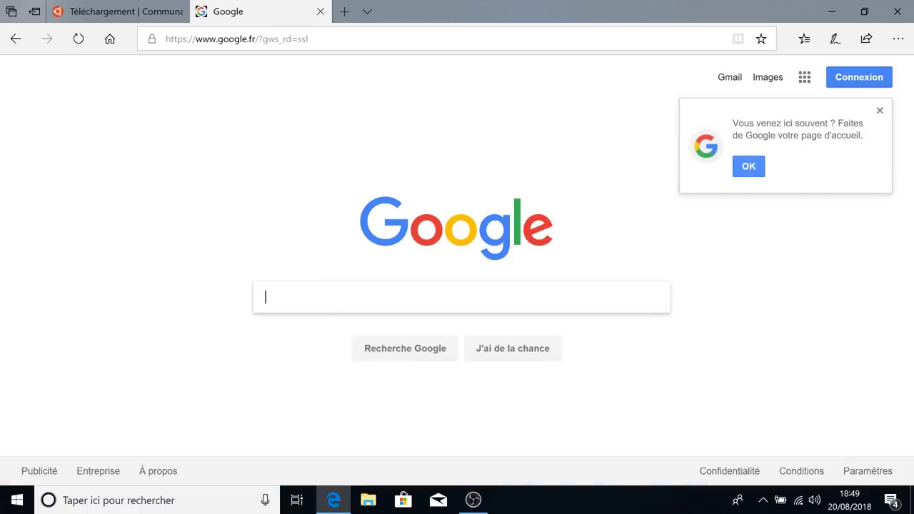
pyautogui.write('rufus')
pyautogui.press('Return')
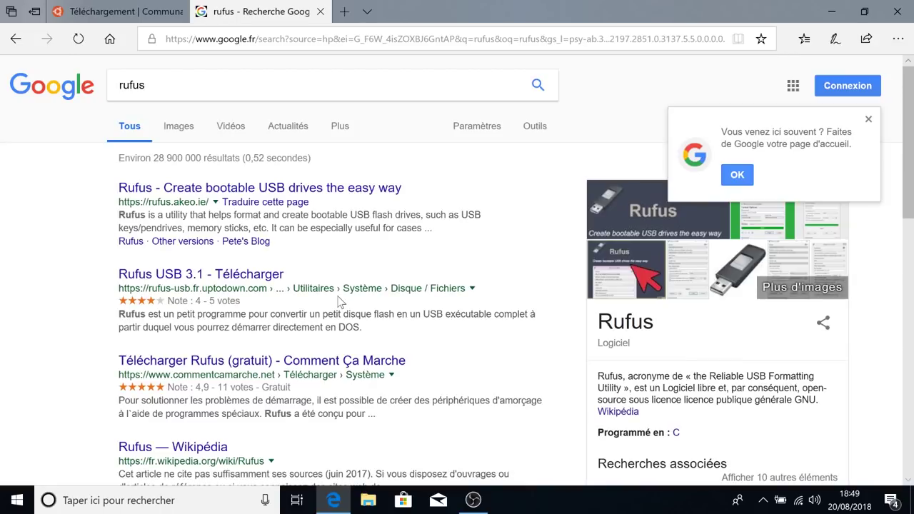
pyautogui.click(285, 190)
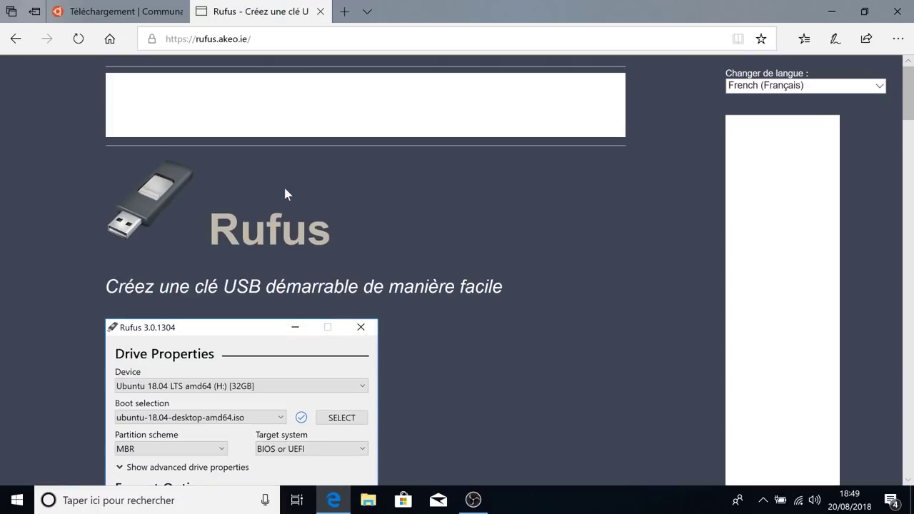
# Download and save Rufus 3.1 Portable, dismiss the download notifications, and close the browser with all its tabs
pyautogui.scroll(-8, 300, 230)
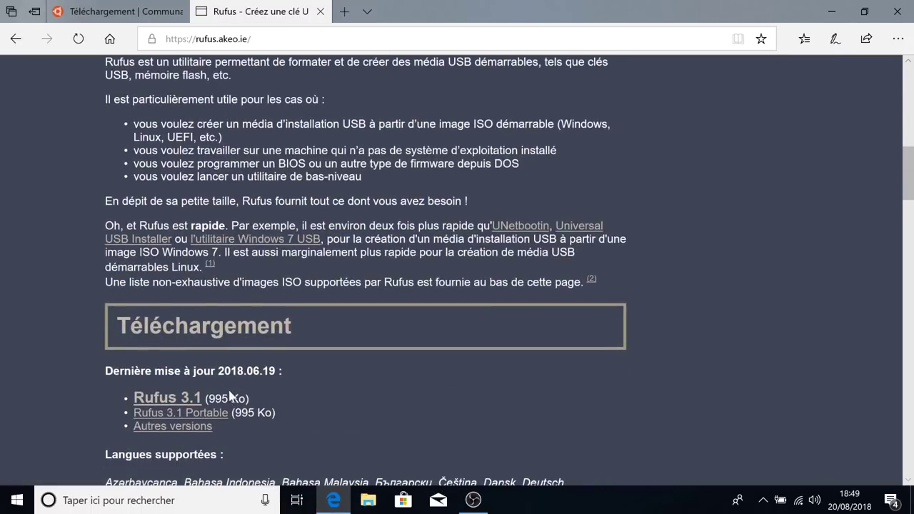
pyautogui.click(212, 414)
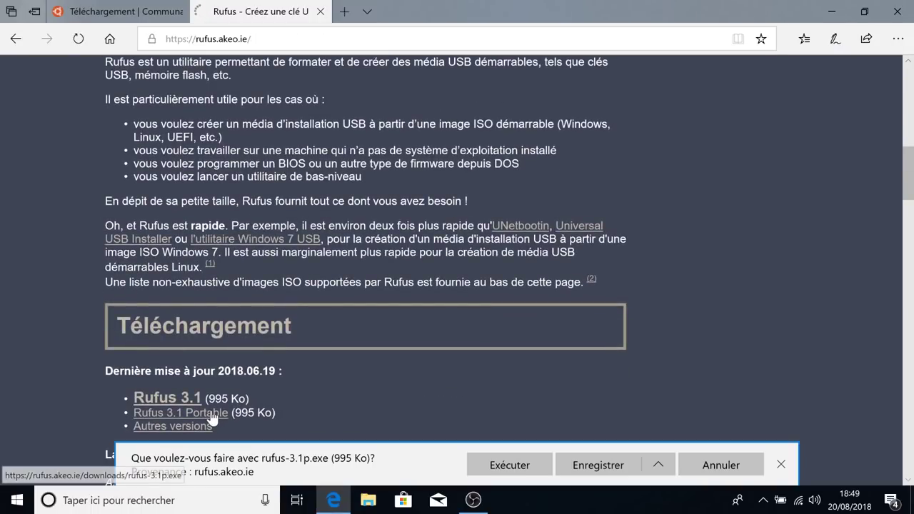
pyautogui.click(598, 465)
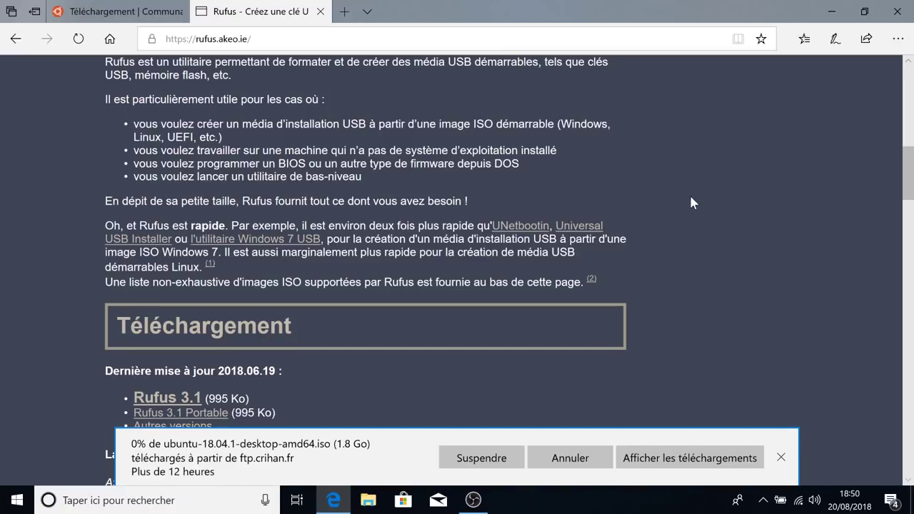
pyautogui.click(781, 458)
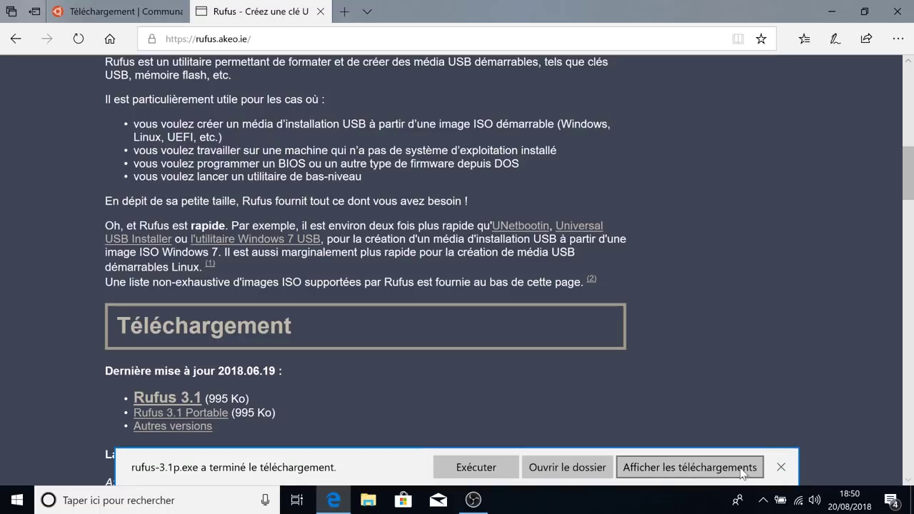
pyautogui.click(781, 468)
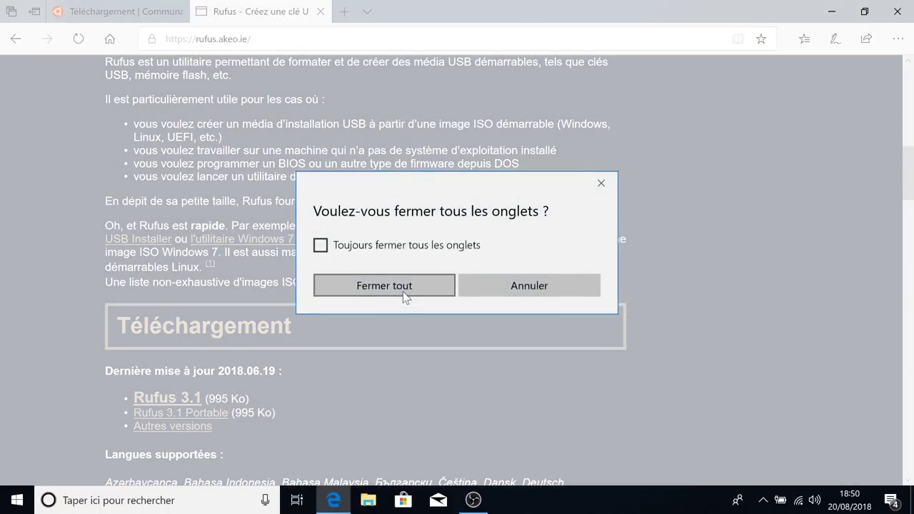
pyautogui.click(403, 291)
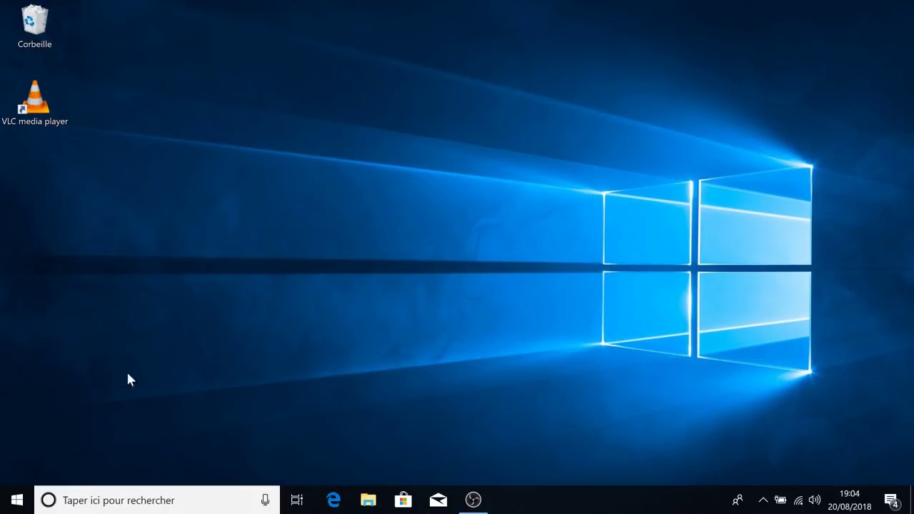
# Open Gestion du disque and bring up the volume reduction settings for the C: partition
pyautogui.rightClick(29, 502)
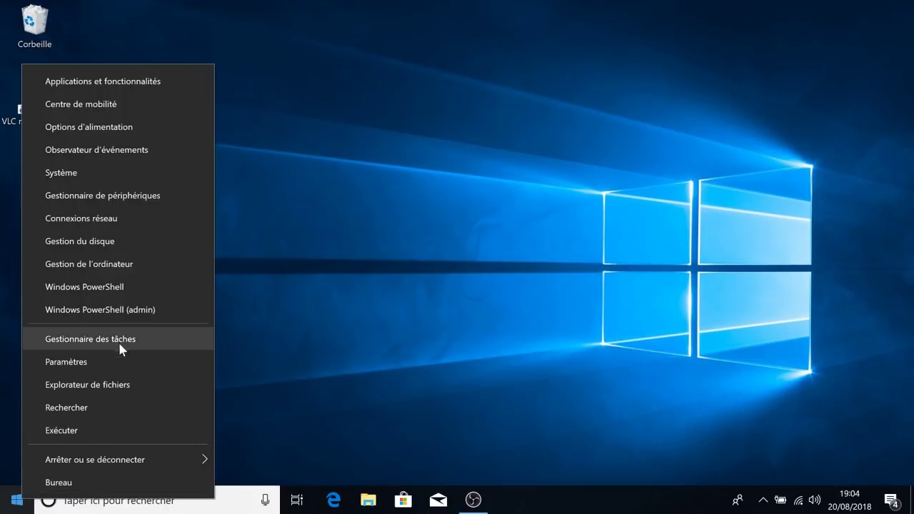
pyautogui.click(103, 247)
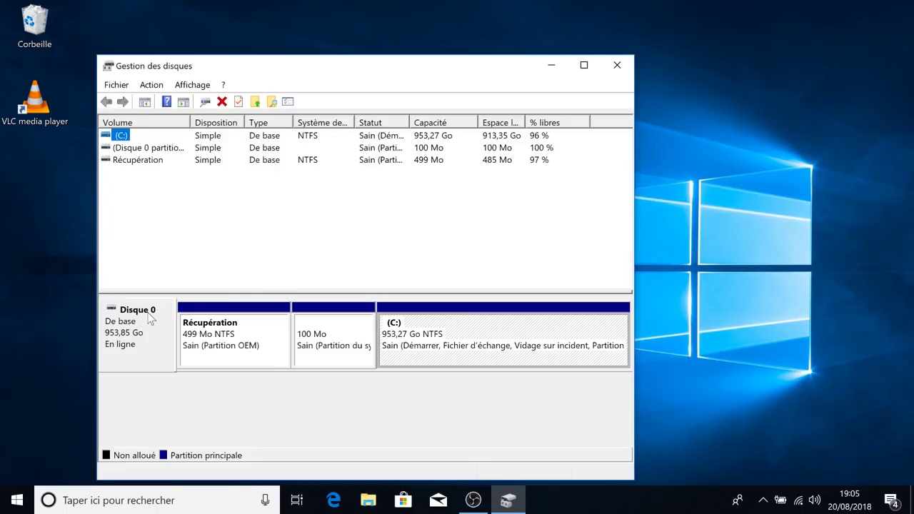
pyautogui.rightClick(446, 333)
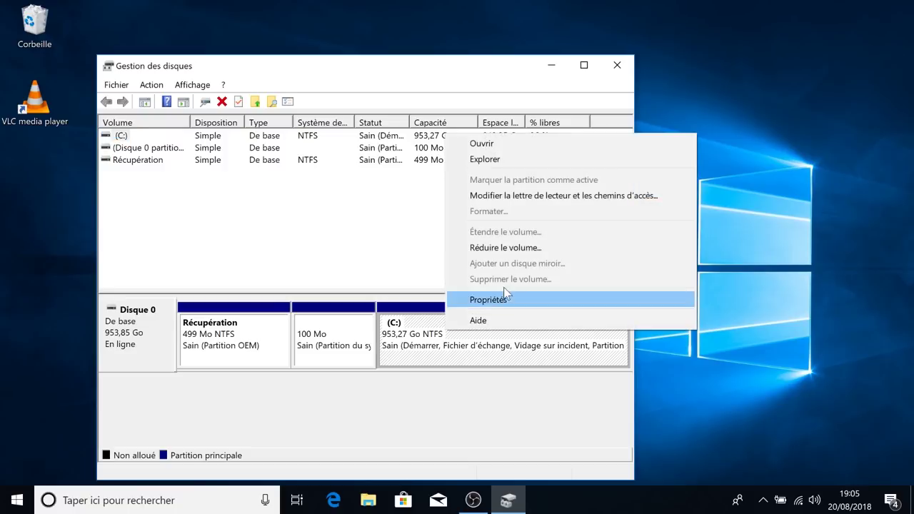
pyautogui.click(502, 247)
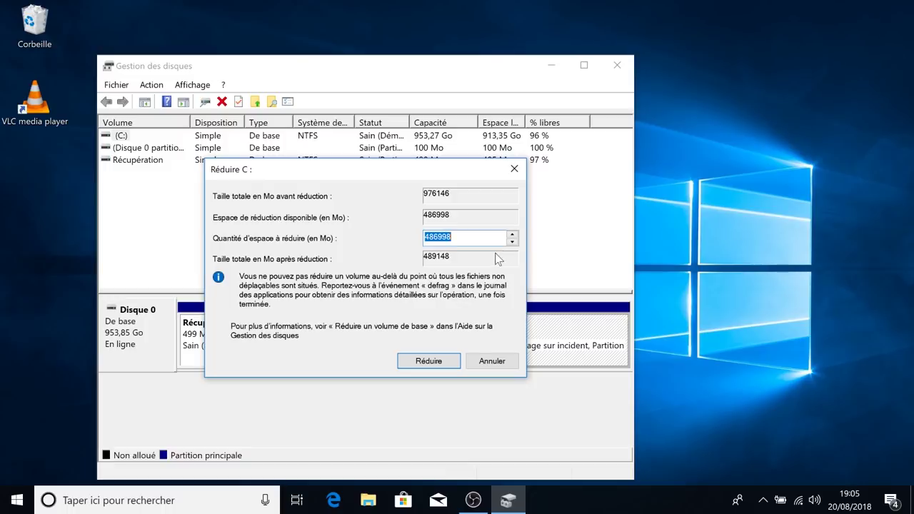
# Open the Calculatrice app and multiply 100 by 1024 to convert 100 Go into Mo
pyautogui.click(157, 501)
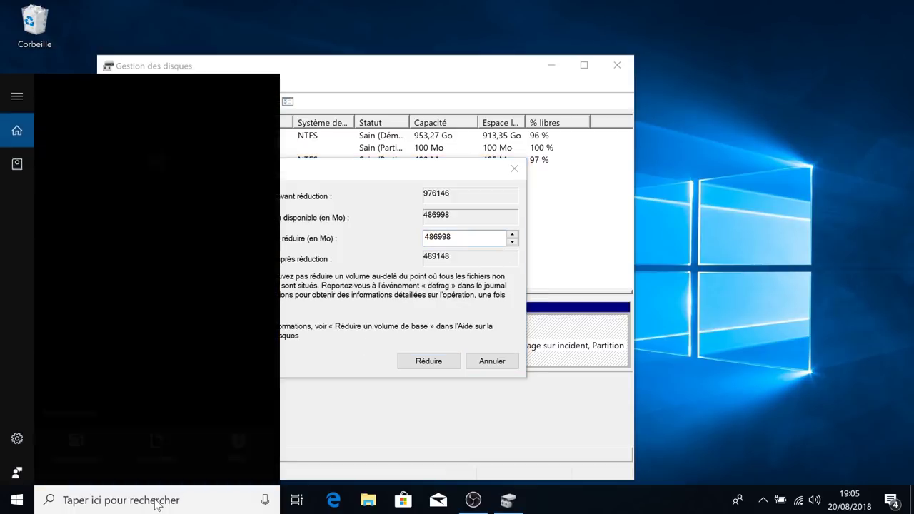
pyautogui.write('calc')
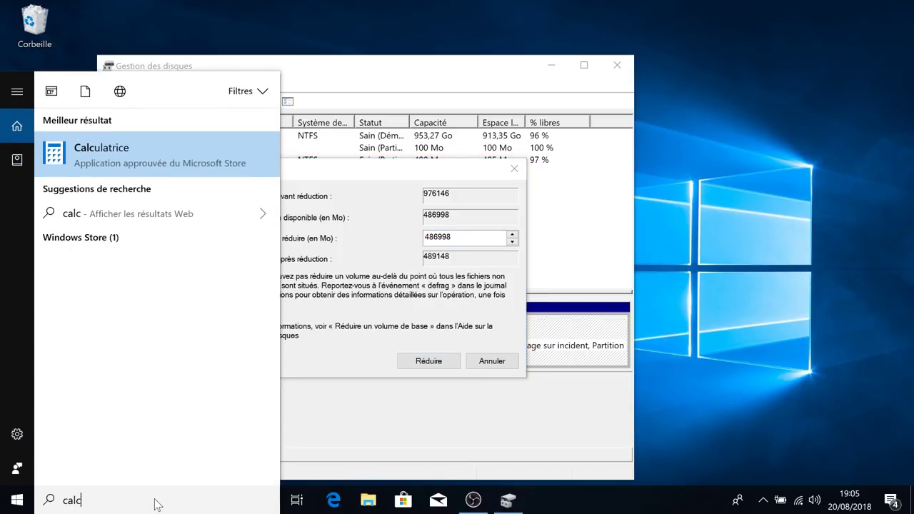
pyautogui.click(125, 154)
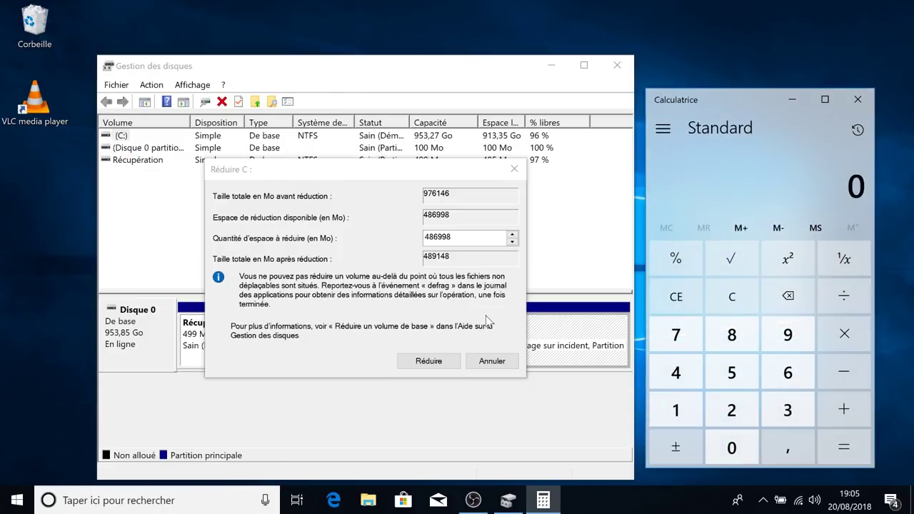
pyautogui.click(680, 405)
pyautogui.click(729, 445)
pyautogui.click(729, 446)
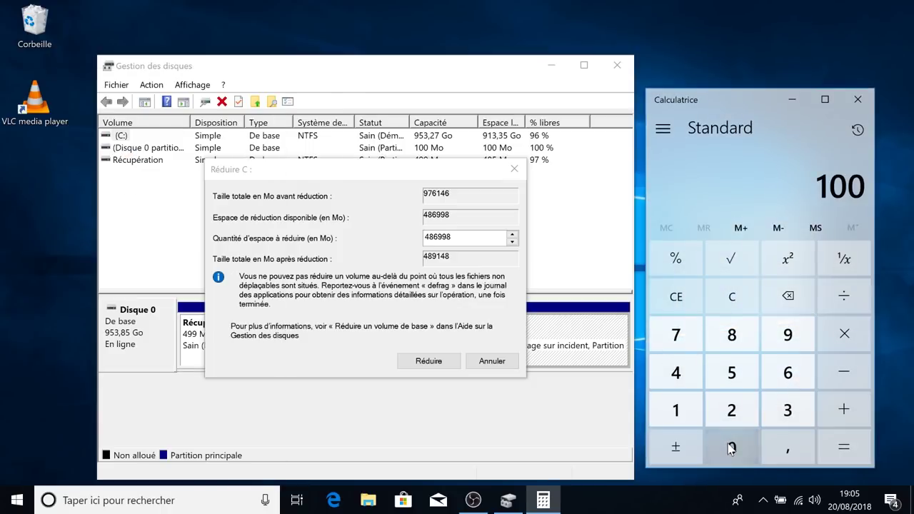
pyautogui.click(838, 344)
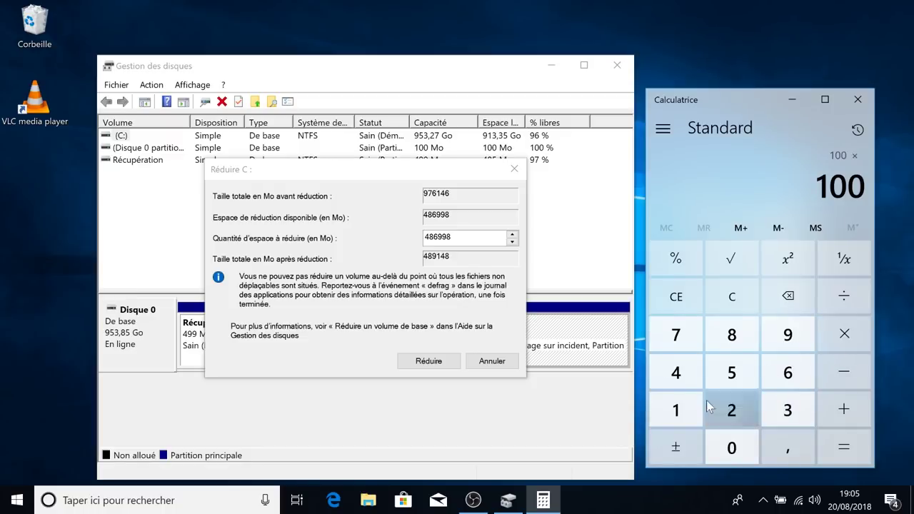
pyautogui.click(687, 415)
pyautogui.click(734, 448)
pyautogui.click(723, 408)
pyautogui.click(684, 374)
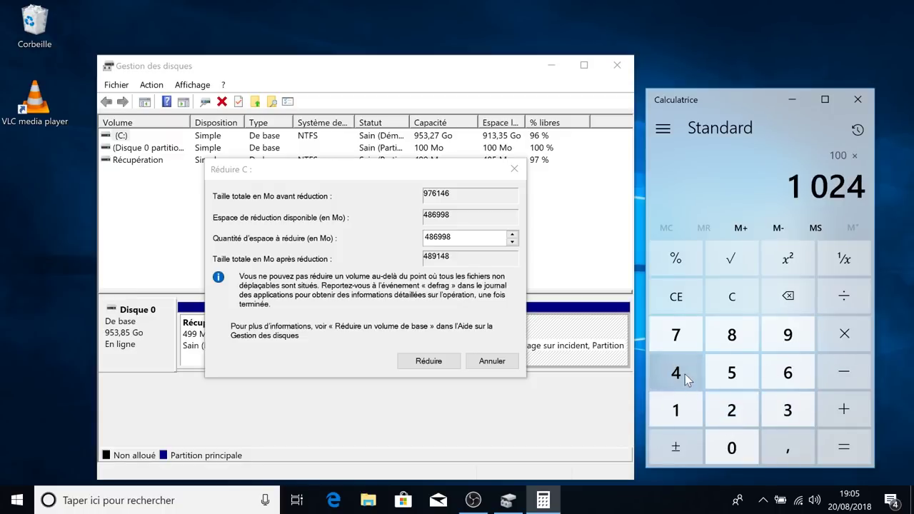
pyautogui.click(848, 452)
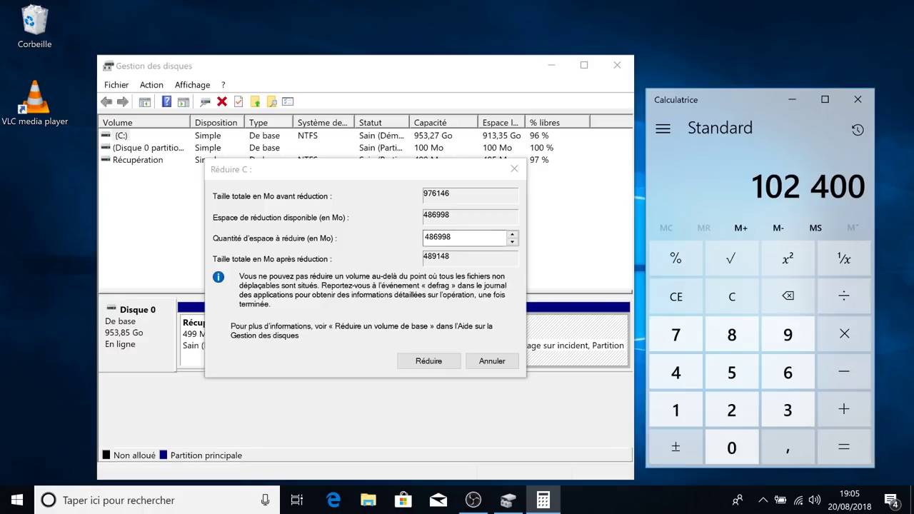
# Shrink the C: volume by 102400 Mo and close the calculator
pyautogui.moveTo(493, 237); pyautogui.dragTo(428, 236)
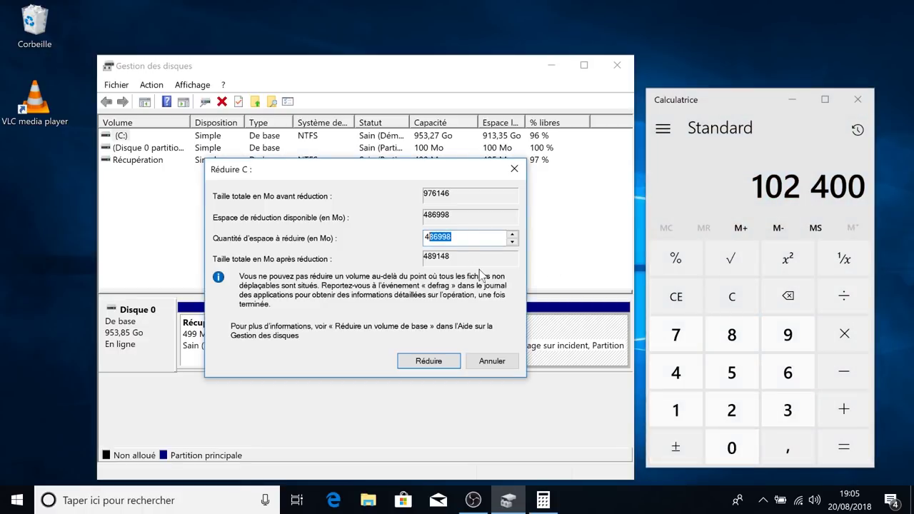
pyautogui.press('BackSpace')
pyautogui.press('BackSpace')
pyautogui.write('10')
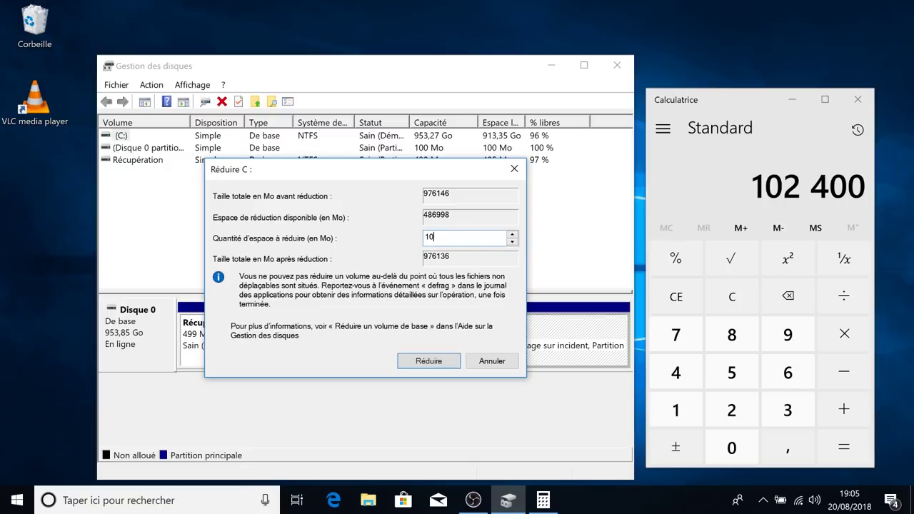
pyautogui.write('2400')
pyautogui.click(431, 362)
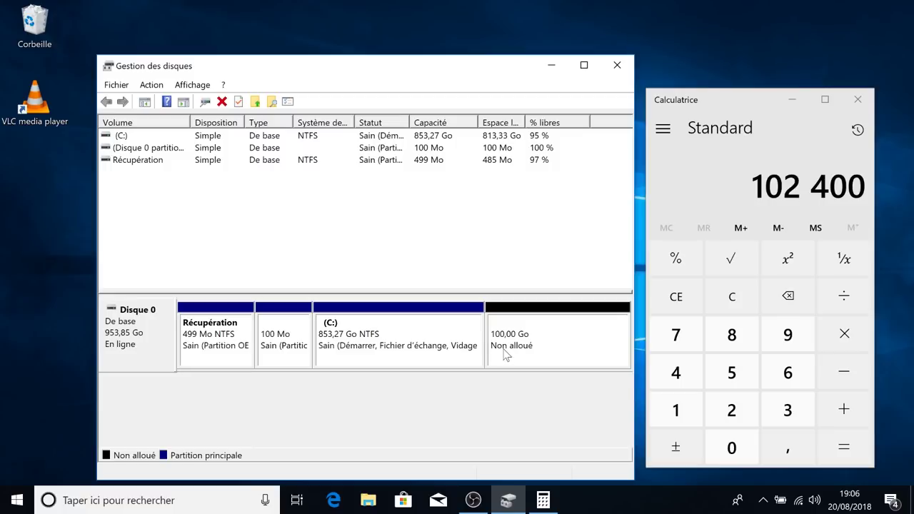
pyautogui.click(855, 100)
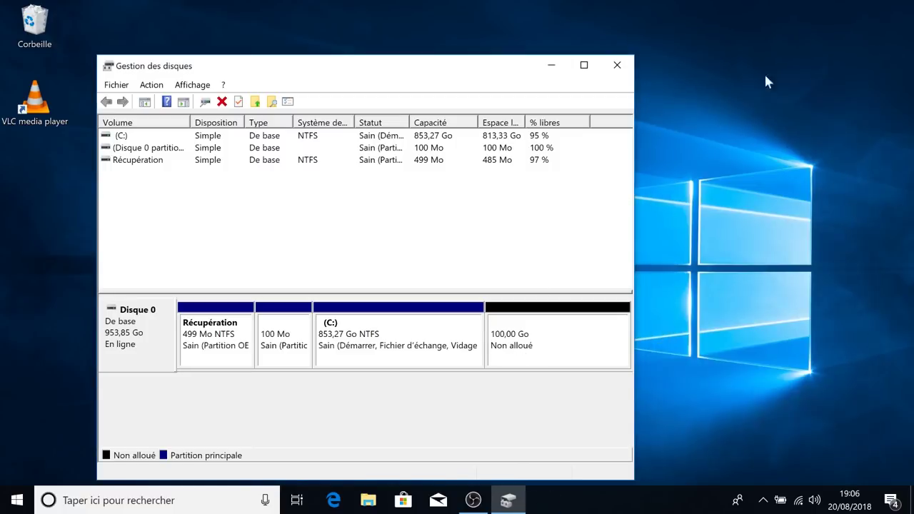
# Close Gestion des disques, open the Téléchargements folder in the file explorer and launch rufus-3.1p
pyautogui.click(618, 66)
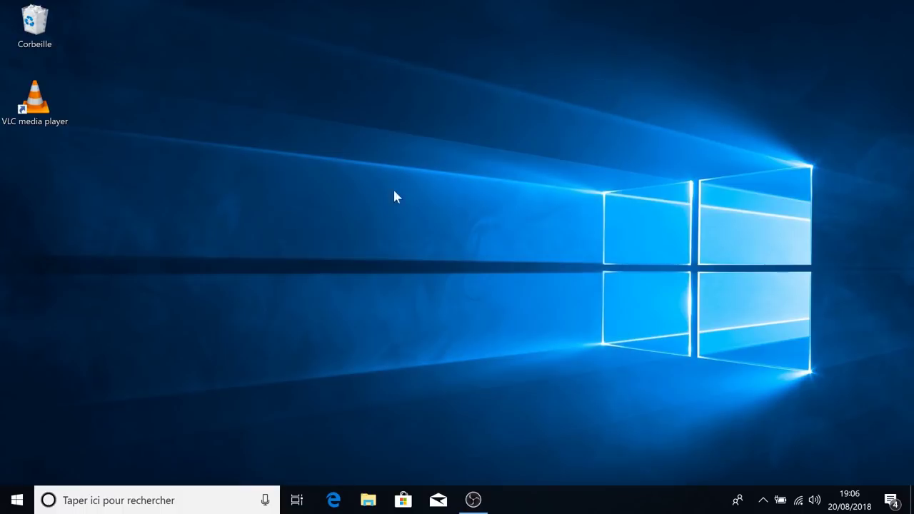
pyautogui.click(367, 500)
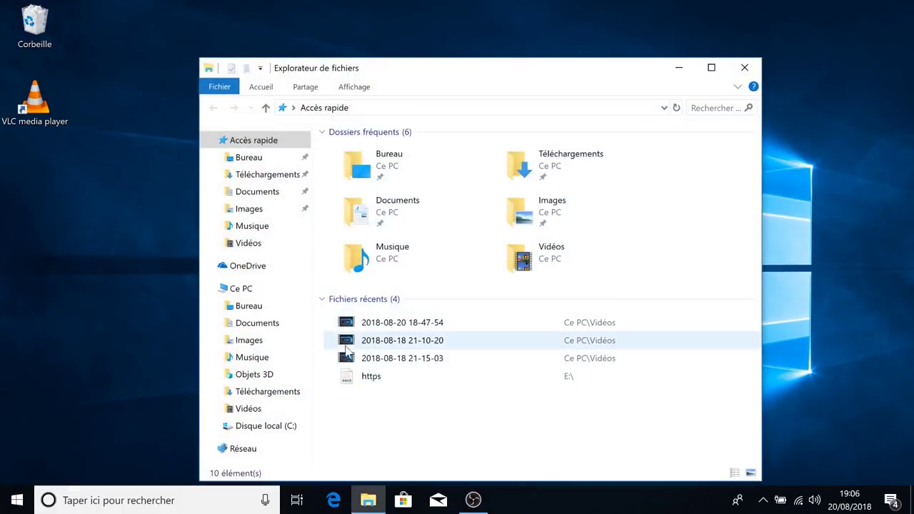
pyautogui.click(263, 179)
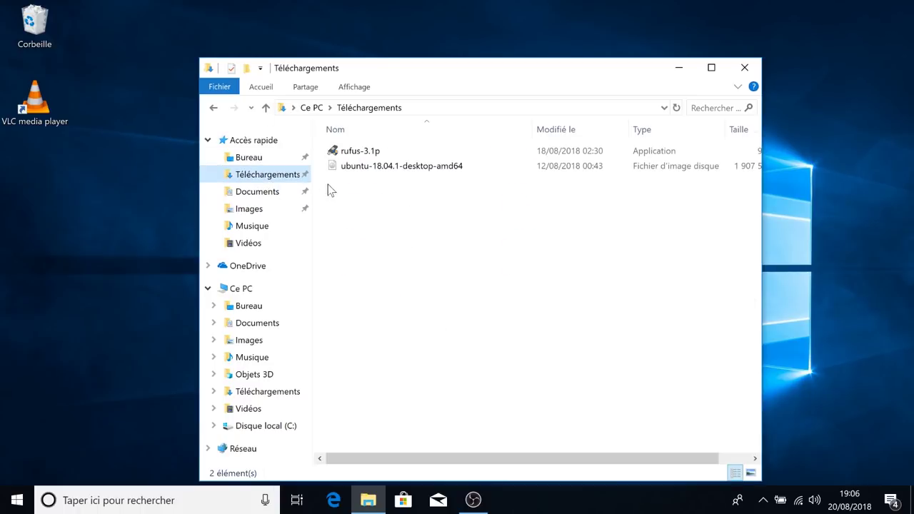
pyautogui.doubleClick(359, 154)
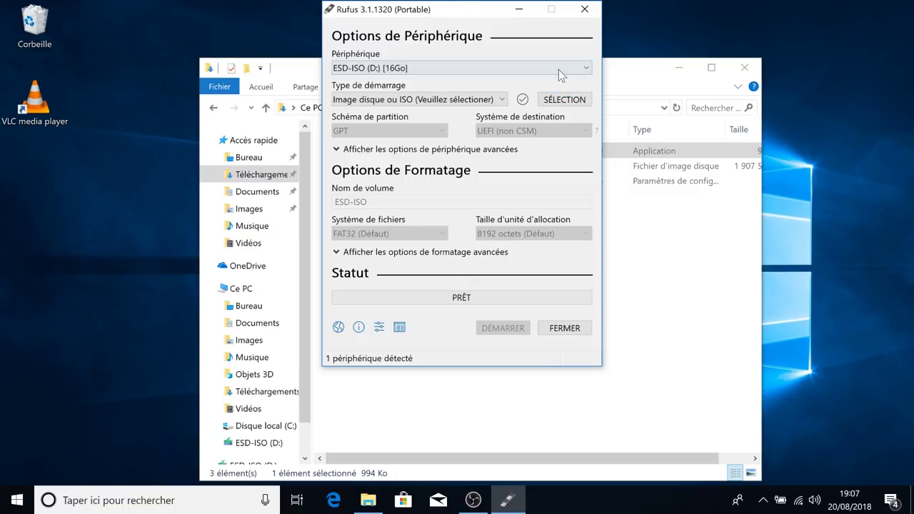
# Keep ESD-ISO (D:) as the device, set the boot type to Image disque ou ISO and load ubuntu-18.04.1-desktop-amd64
pyautogui.click(585, 69)
pyautogui.click(585, 68)
pyautogui.click(504, 101)
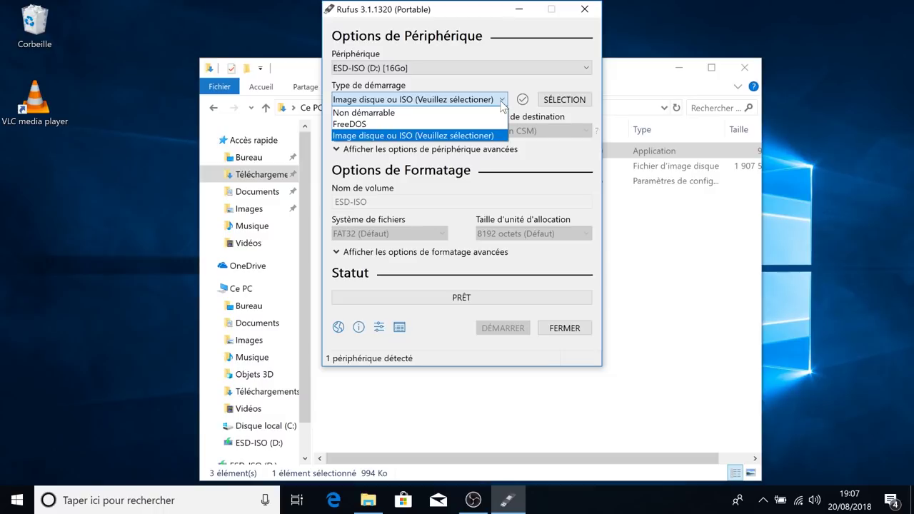
pyautogui.click(407, 134)
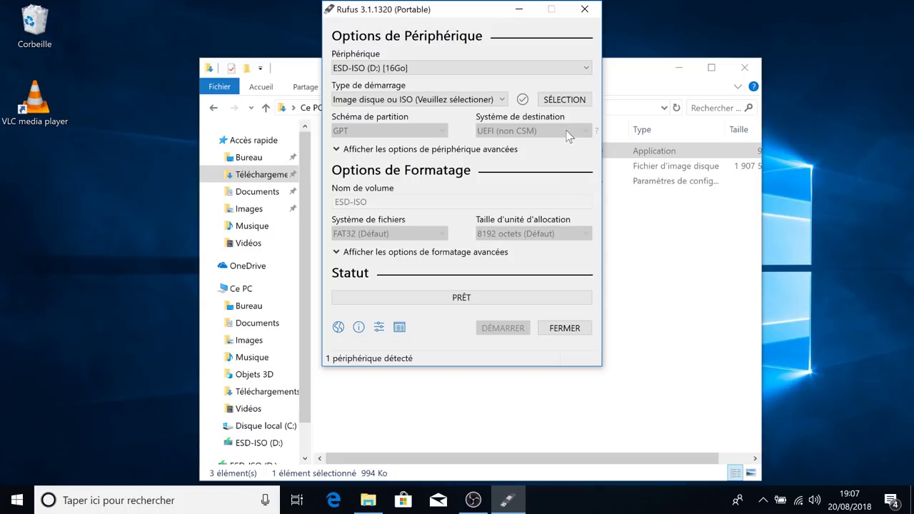
pyautogui.click(553, 100)
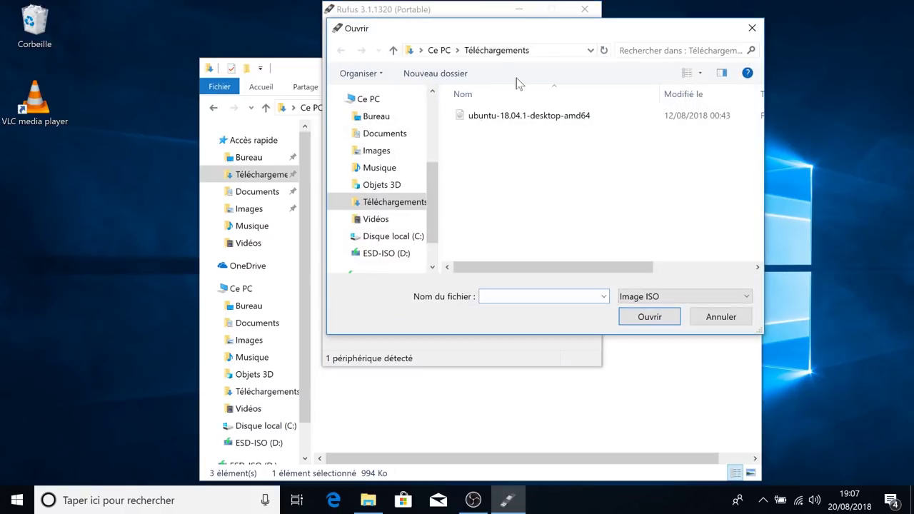
pyautogui.click(519, 118)
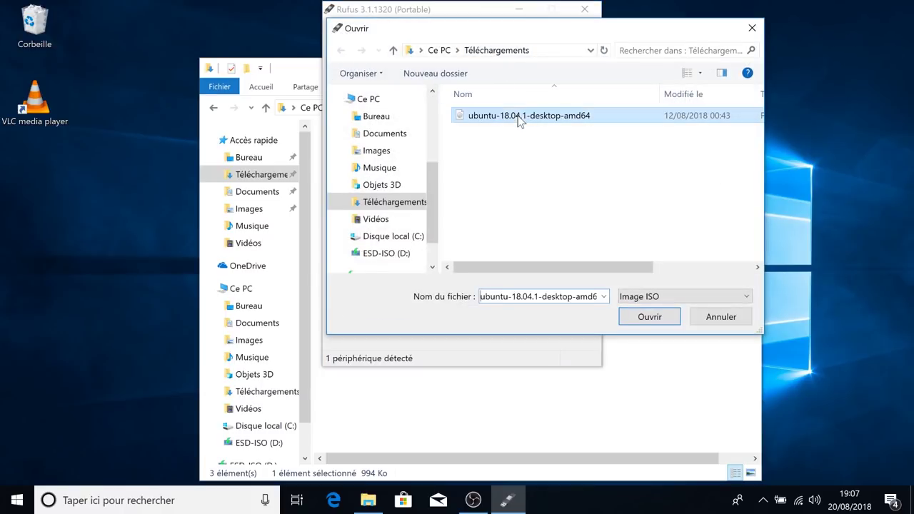
pyautogui.click(649, 316)
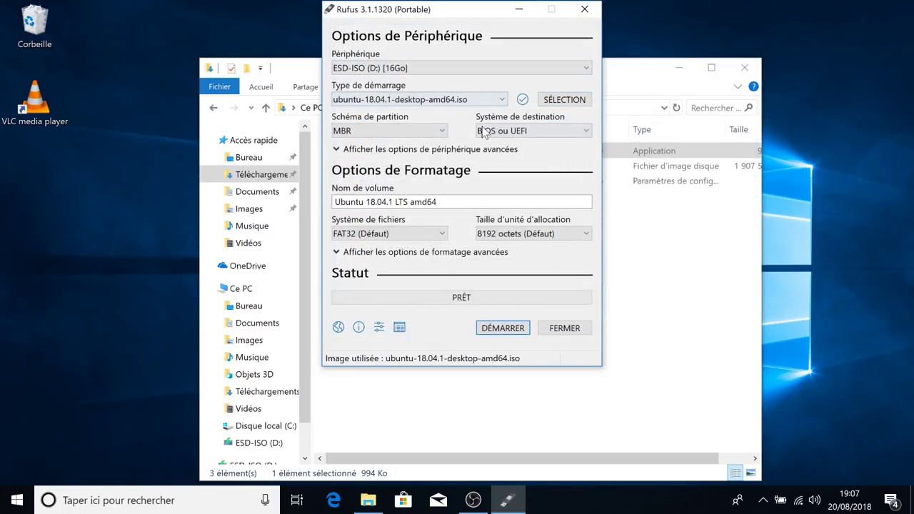
# Write the USB drive for BIOS ou UEFI in Image ISO mode, accepting the Syslinux download and the erasure of its data
pyautogui.click(500, 130)
pyautogui.click(500, 142)
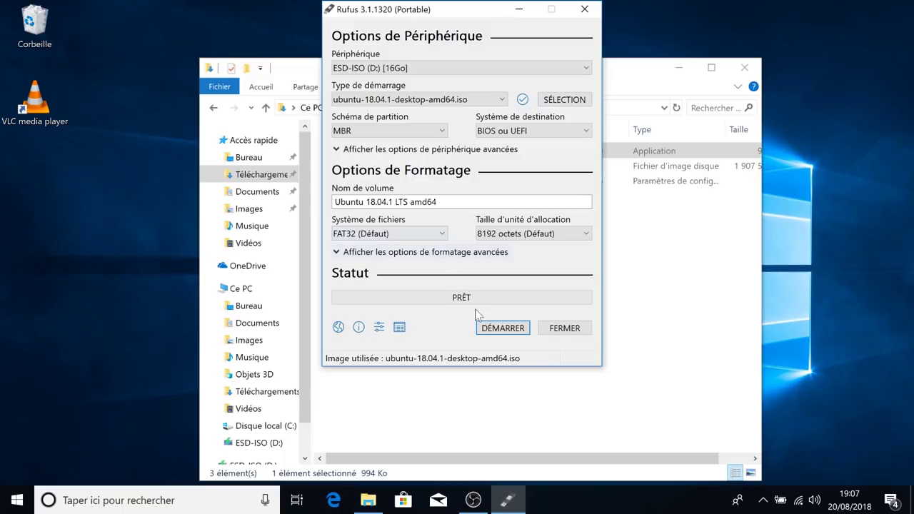
pyautogui.click(501, 329)
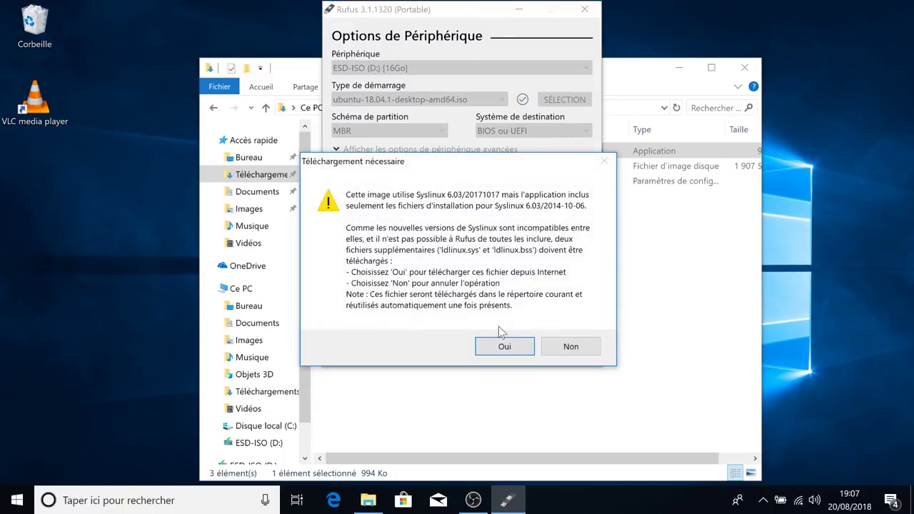
pyautogui.click(499, 344)
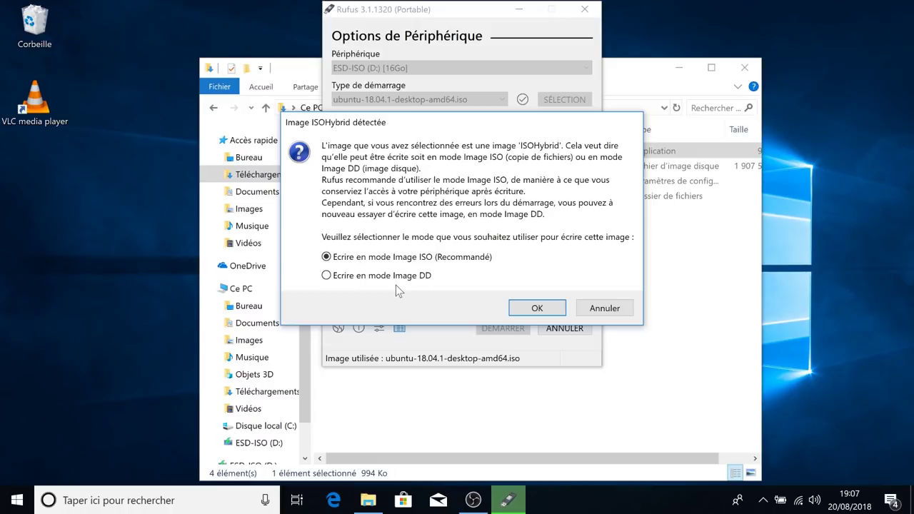
pyautogui.click(535, 308)
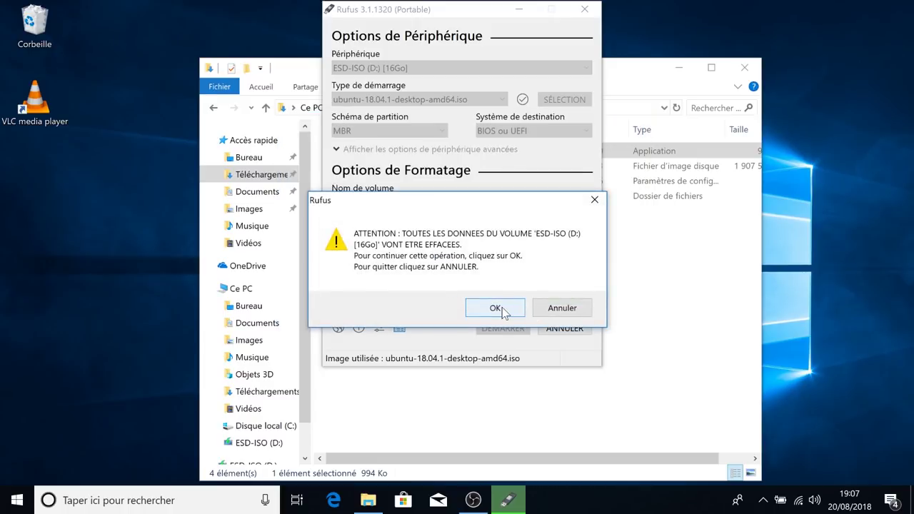
pyautogui.click(501, 307)
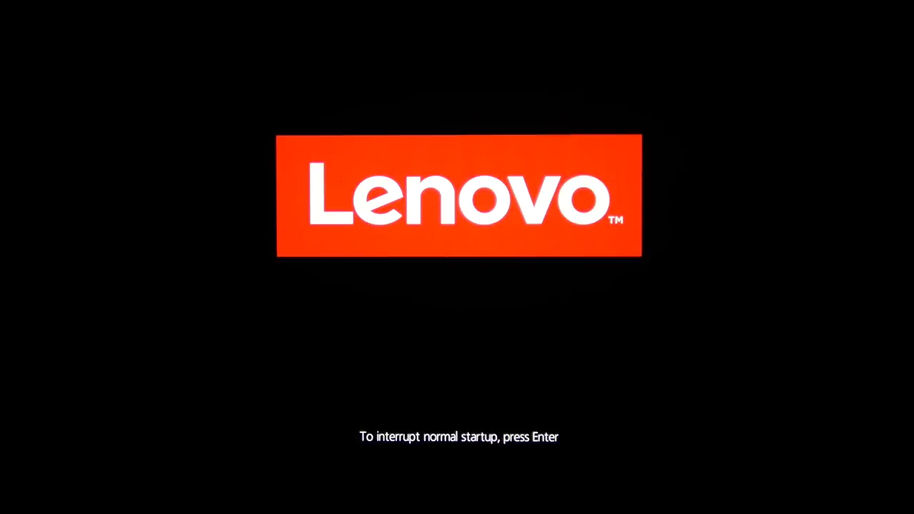
# Enter the ThinkPad Setup at startup and open the Boot Priority Order in the Startup settings
pyautogui.press('F1')
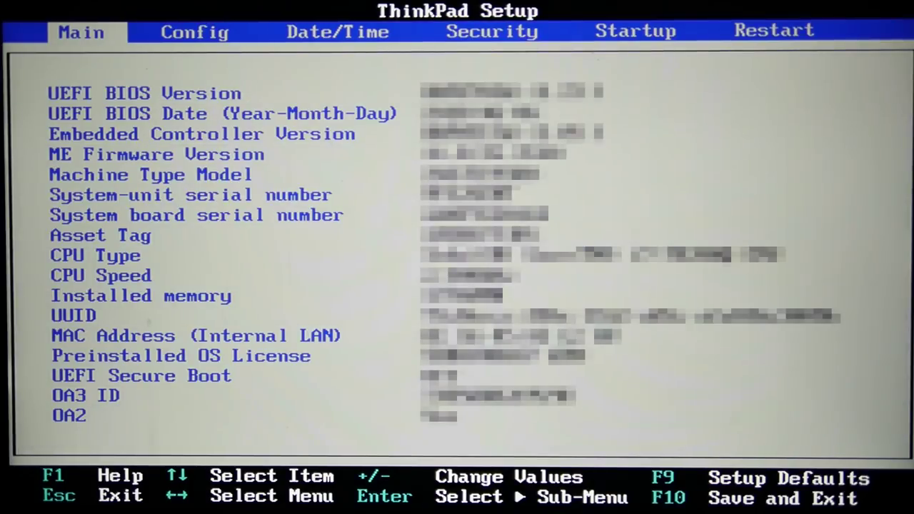
pyautogui.press('Right')
pyautogui.press('Right')
pyautogui.press('Right')
pyautogui.press('Right')
pyautogui.press('Return')
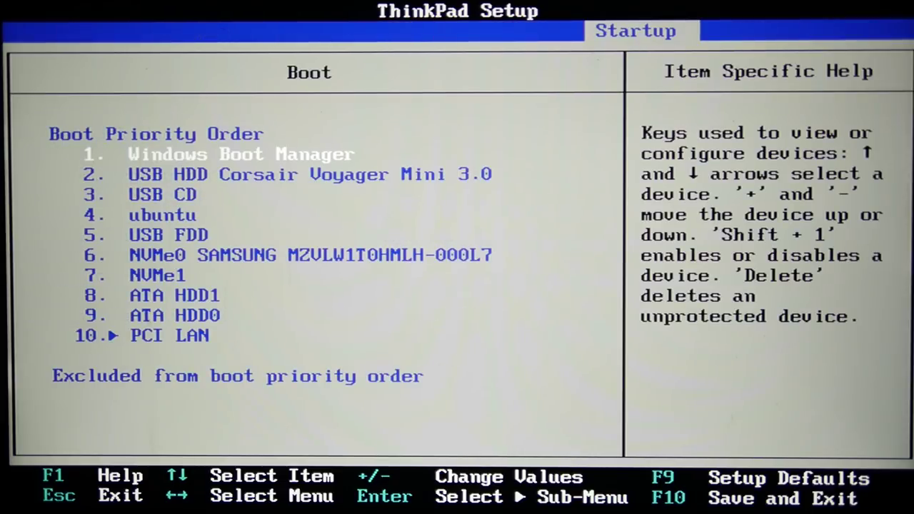
# Move USB HDD Corsair Voyager Mini 3.0 to first place in the boot order, then save and exit the setup
pyautogui.press('Down')
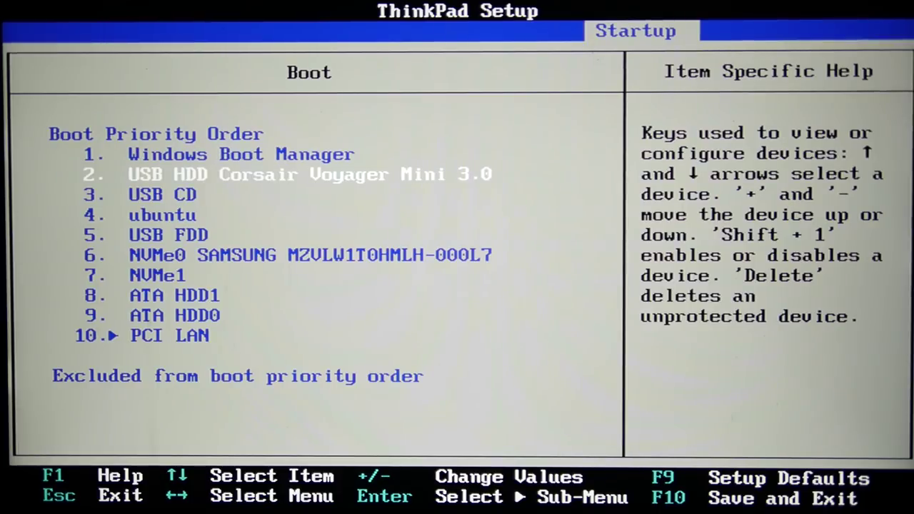
pyautogui.press('+')
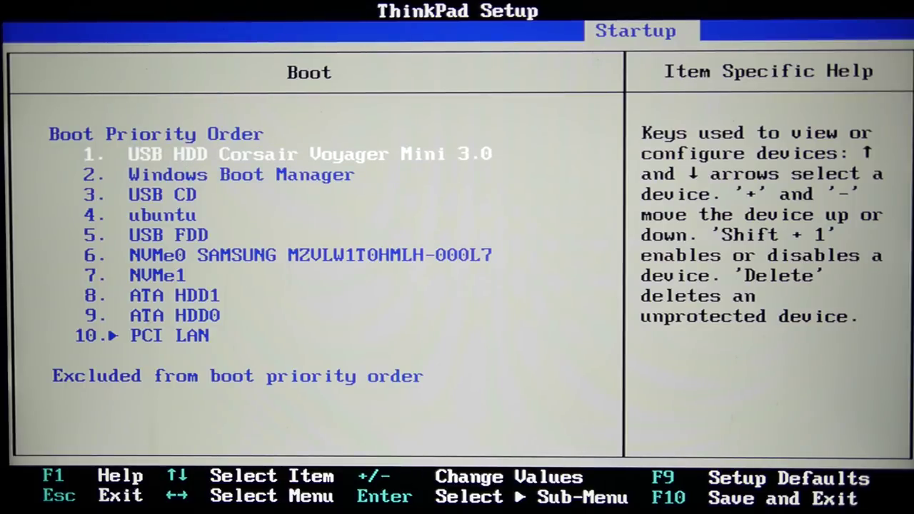
pyautogui.press('F10')
pyautogui.press('Escape')
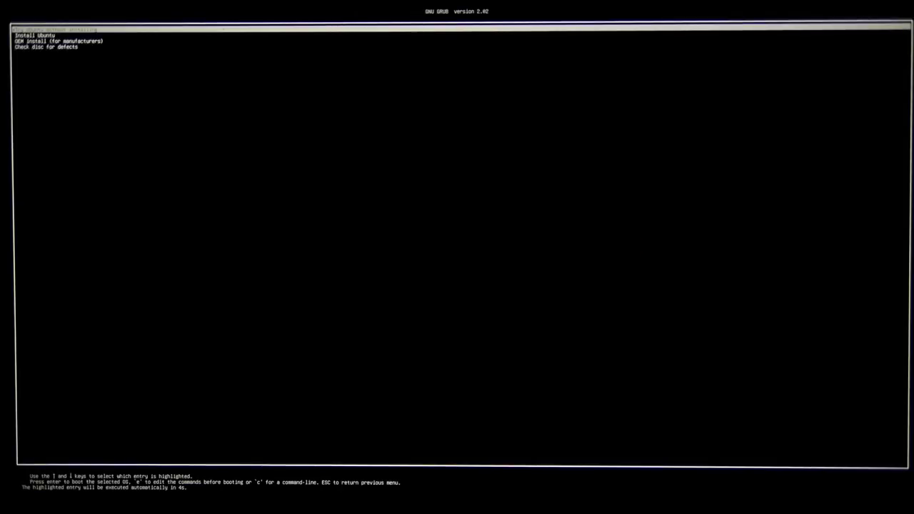
# Go through the Ubuntu entries in the GRUB menu and boot one from the USB drive
pyautogui.press('Down')
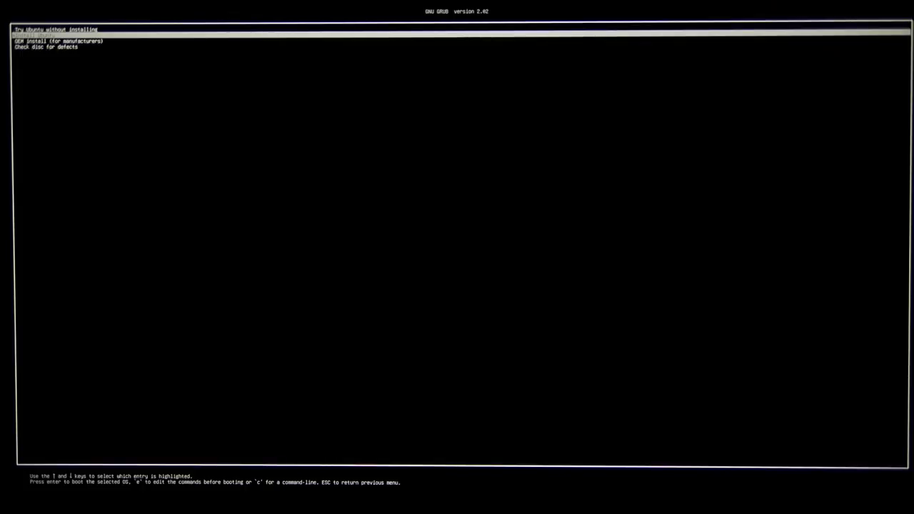
pyautogui.press('Down')
pyautogui.press('Down')
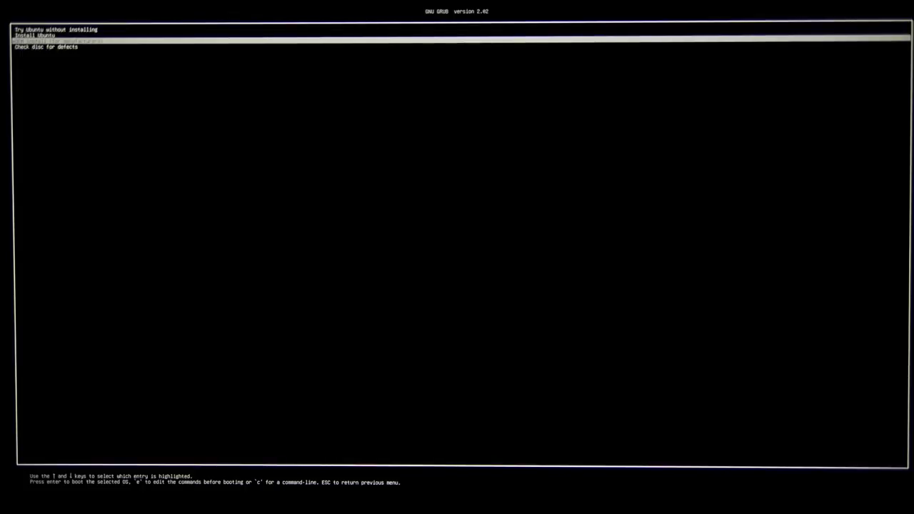
pyautogui.press('Return')
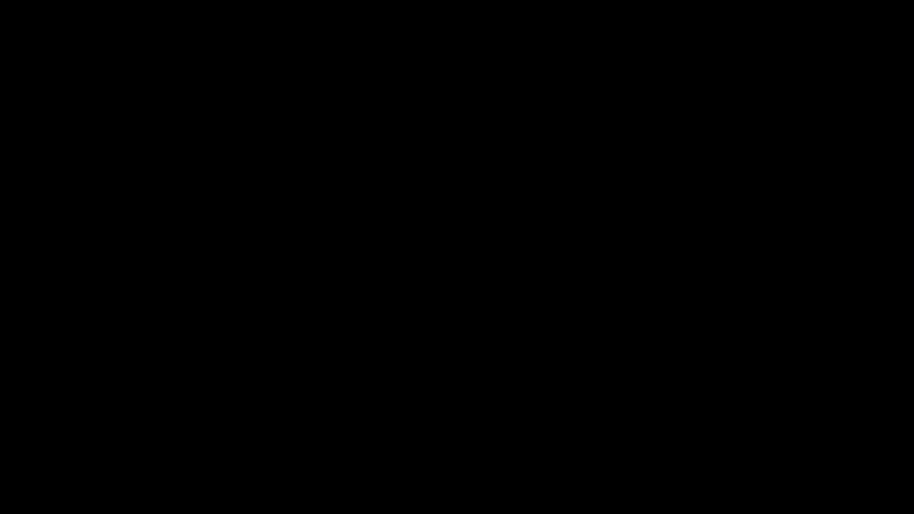